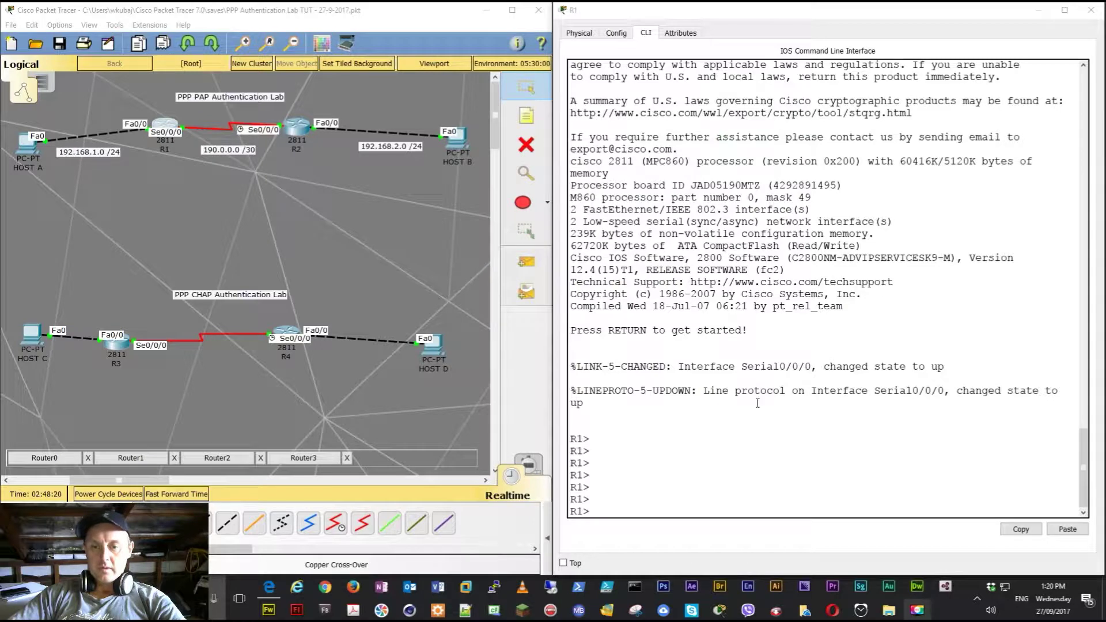
- Focus R1's command-line console in the PPP lab topology
left_click(639, 414)
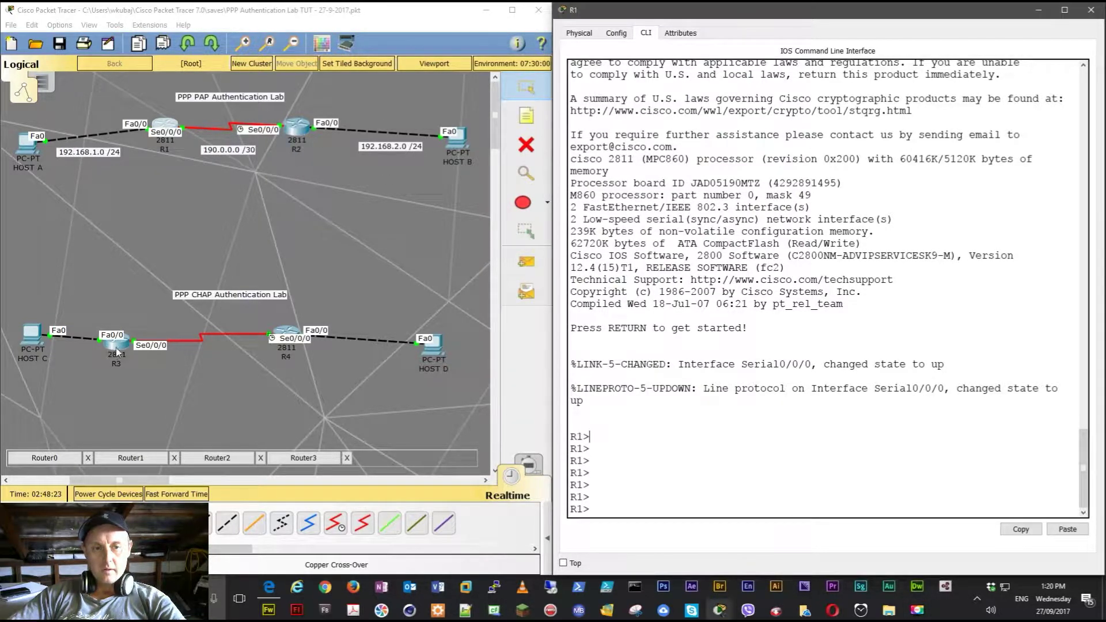
- Enter privileged mode and then global configuration mode on R1
left_click(675, 445)
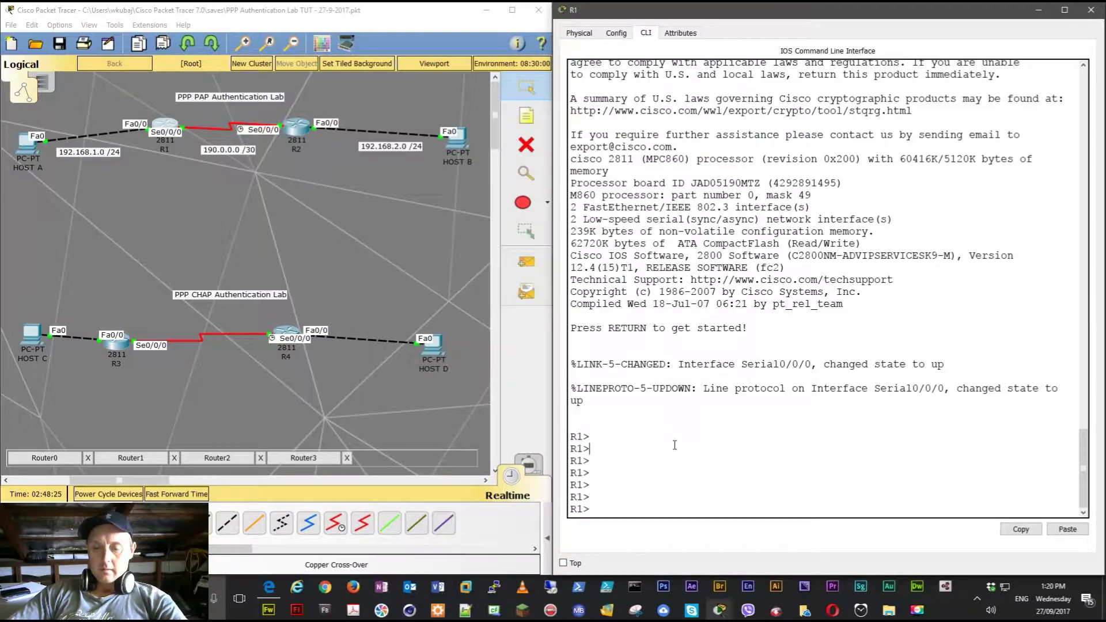
key("Return")
key("Return")
key("Return")
key("Return")
key("Return")
key("Return")
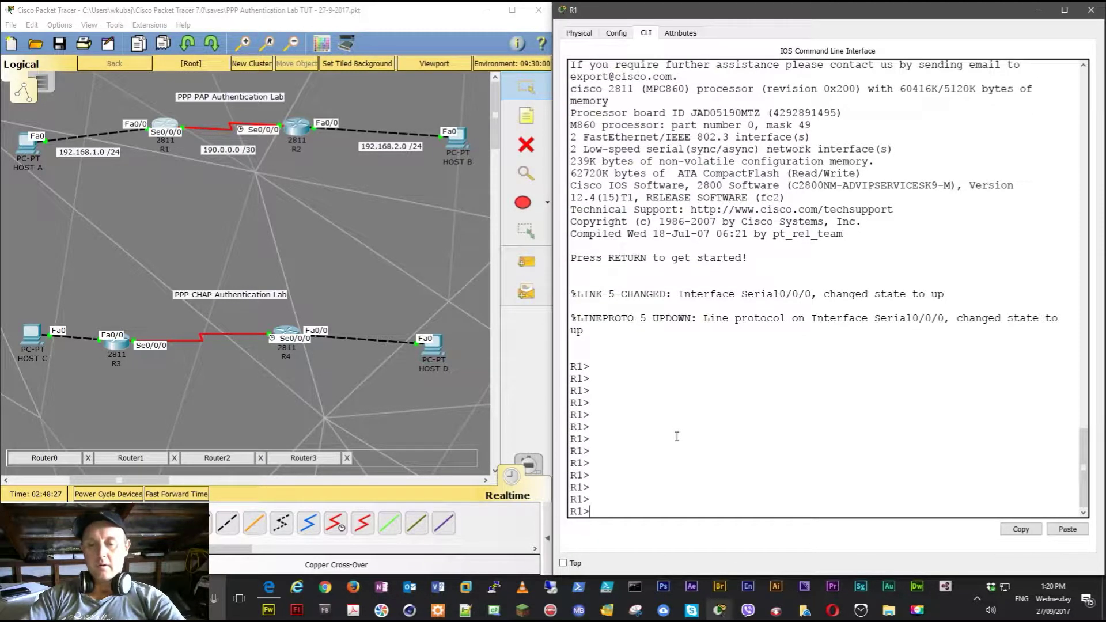
type("en")
key("Tab")
key("Return")
type("conf t")
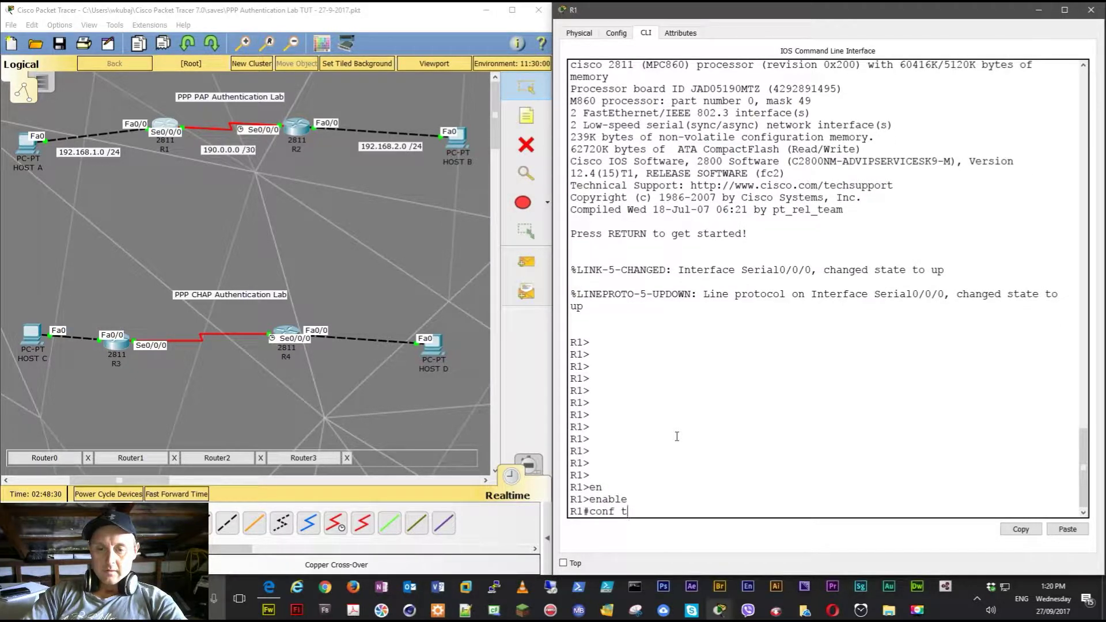
key("Return")
- Create a local user R2 with a password on R1
type("use")
key("Tab")
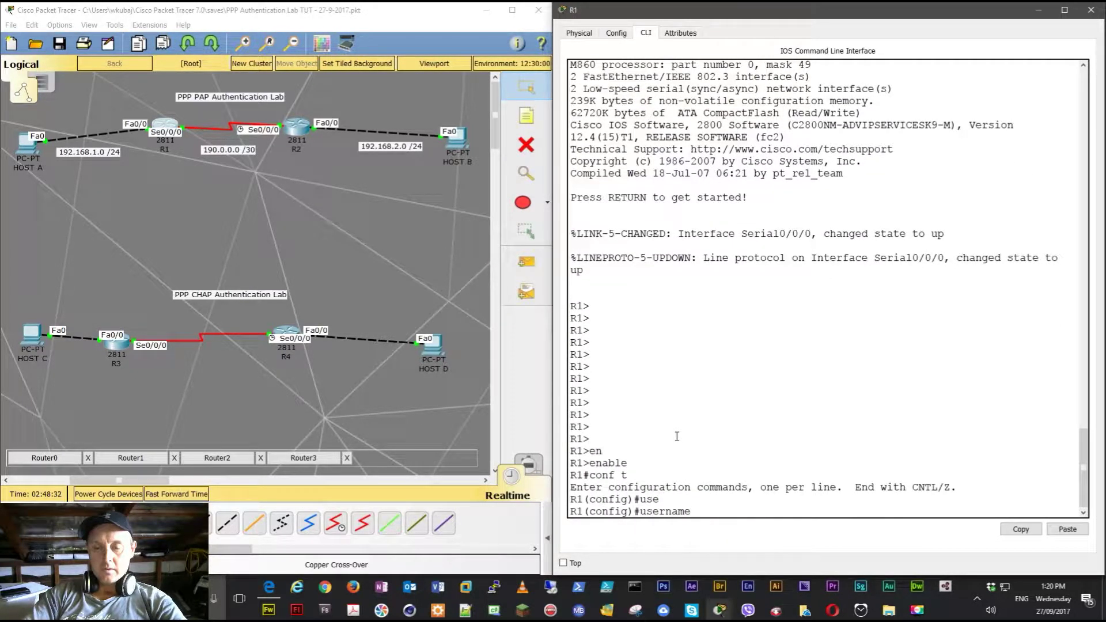
type("R2")
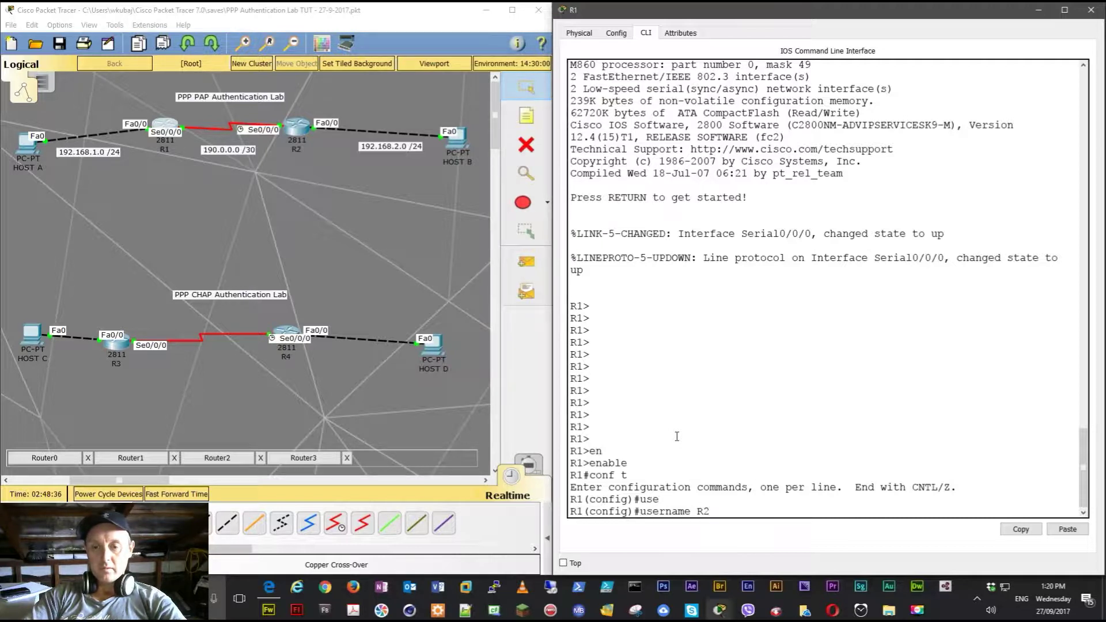
type(" pas")
key("Tab")
type("cis")
key("Tab")
type("co")
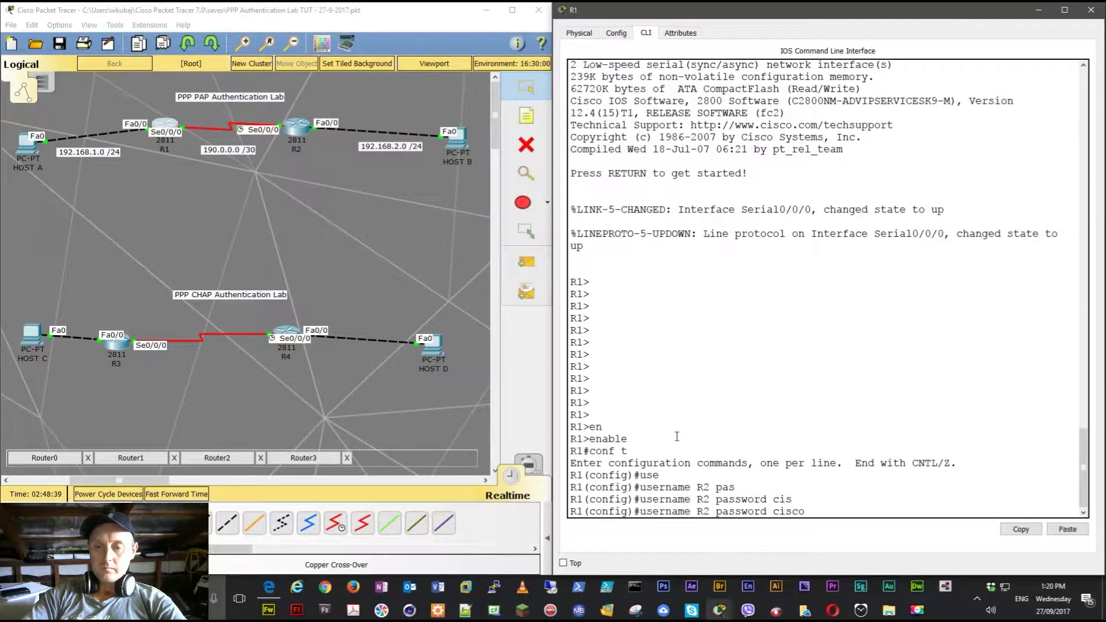
key("Return")
key("Return")
key("Return")
key("Return")
key("Return")
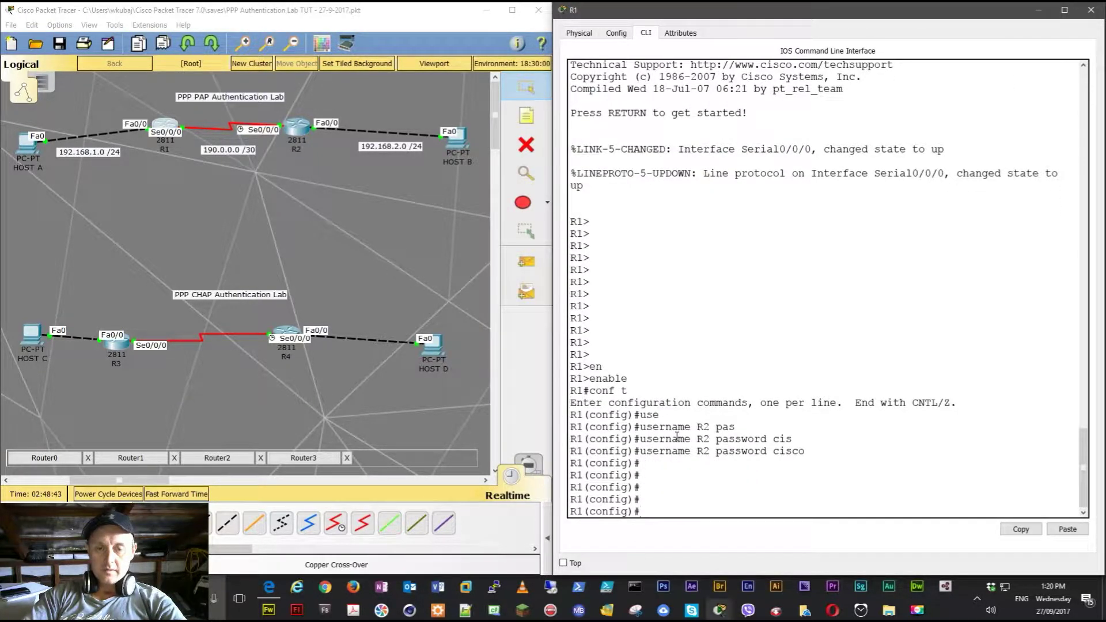
- Set R1's Serial0/0/0 interface to PPP encapsulation
type("int ser")
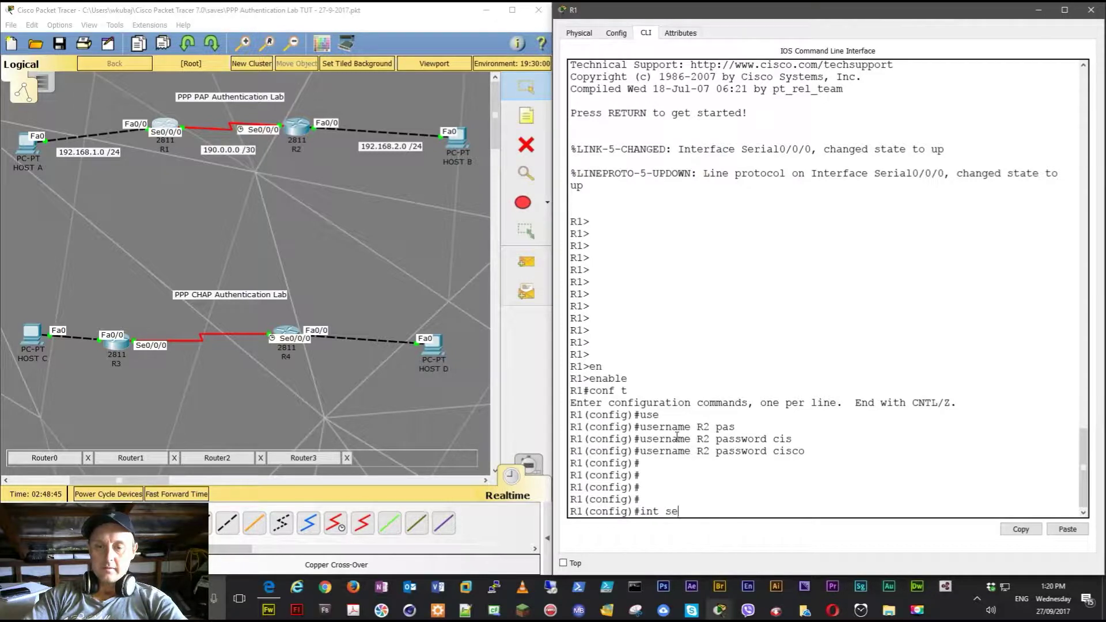
key("Tab")
type("0/0/0")
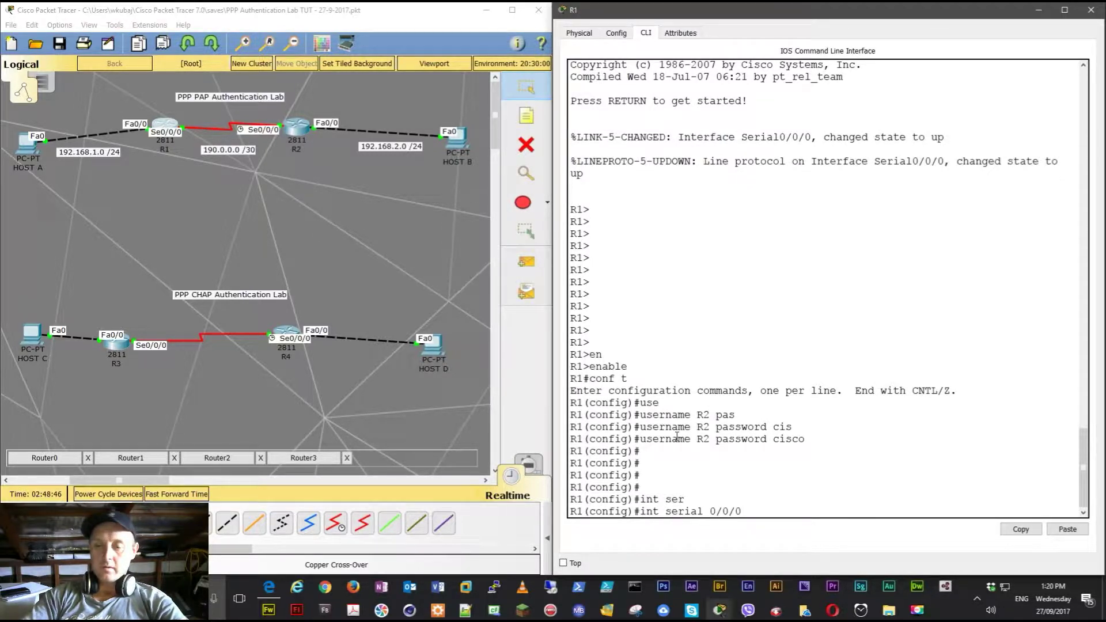
key("Return")
type("en")
key("Tab")
type("ppp")
key("Return")
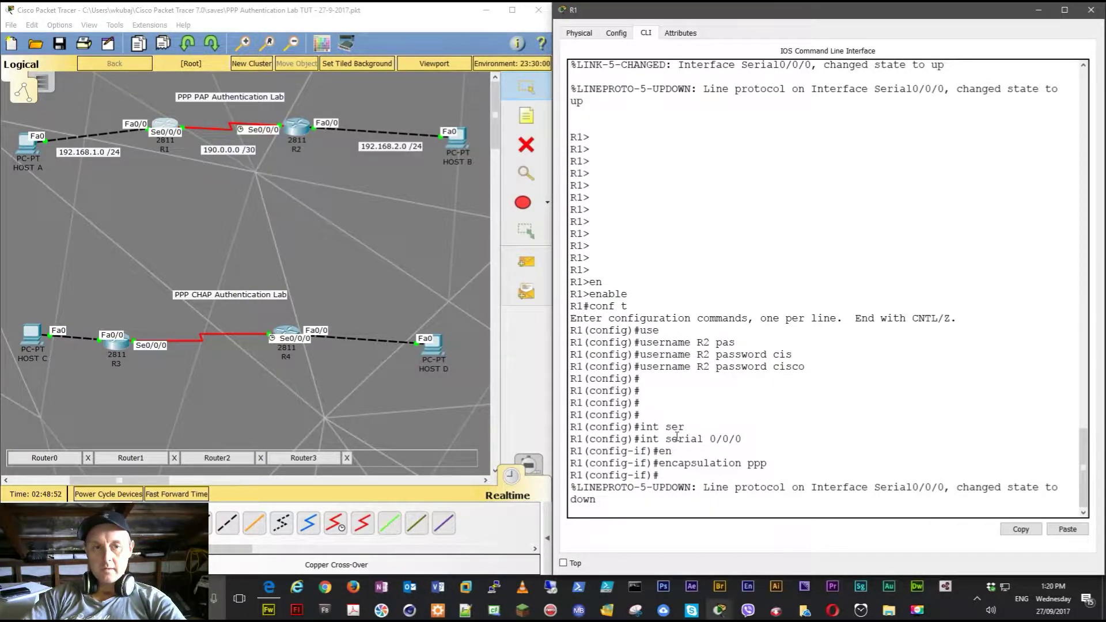
key("Return")
key("Return")
key("Return")
key("Return")
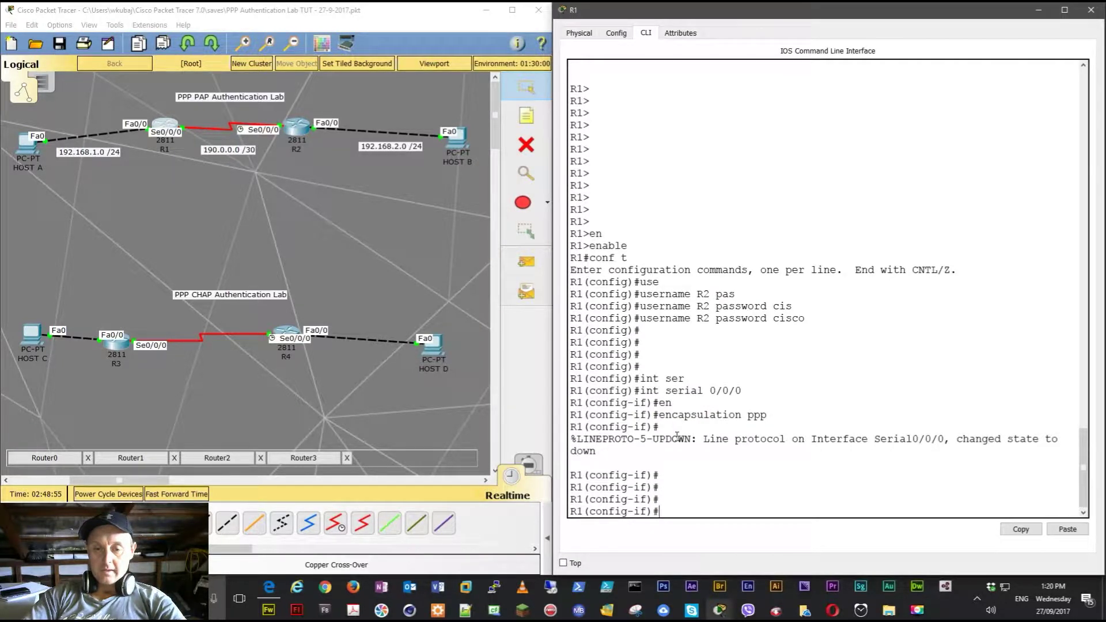
- Apply 'ppp authentication pap' on R1's Serial0/0/0, then switch to R2's console
type("ppp ?")
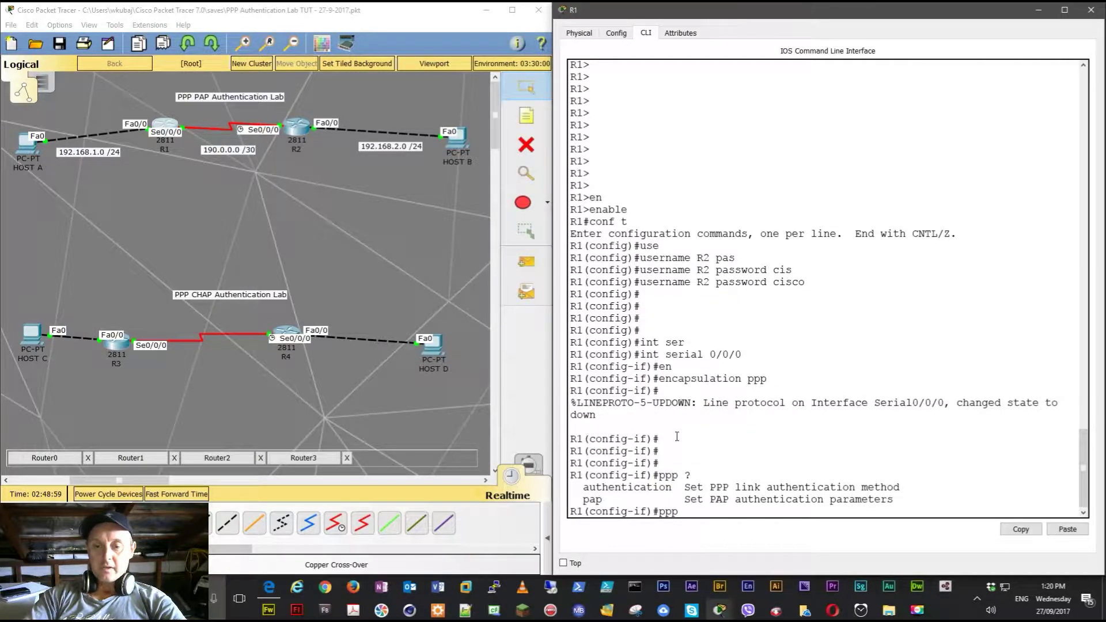
type("pap")
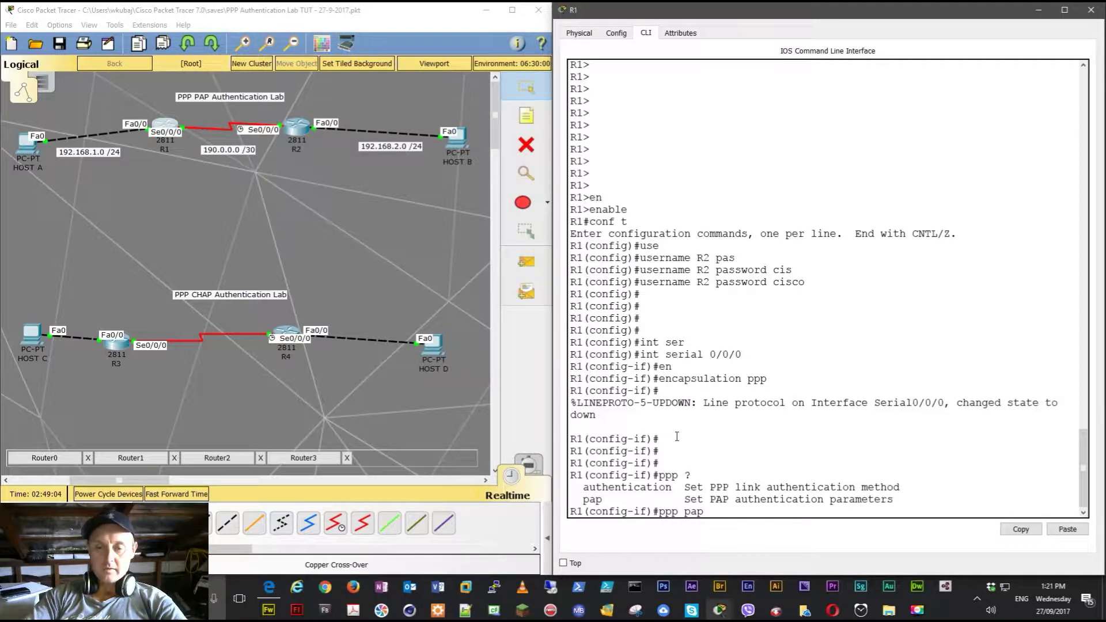
key("Return")
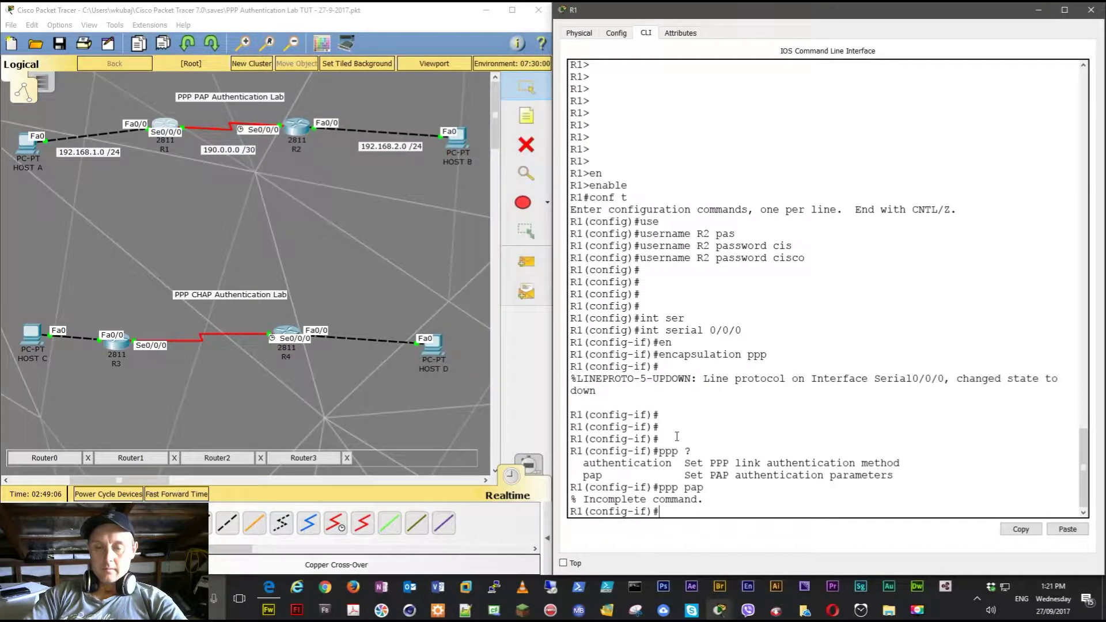
type("ppp p")
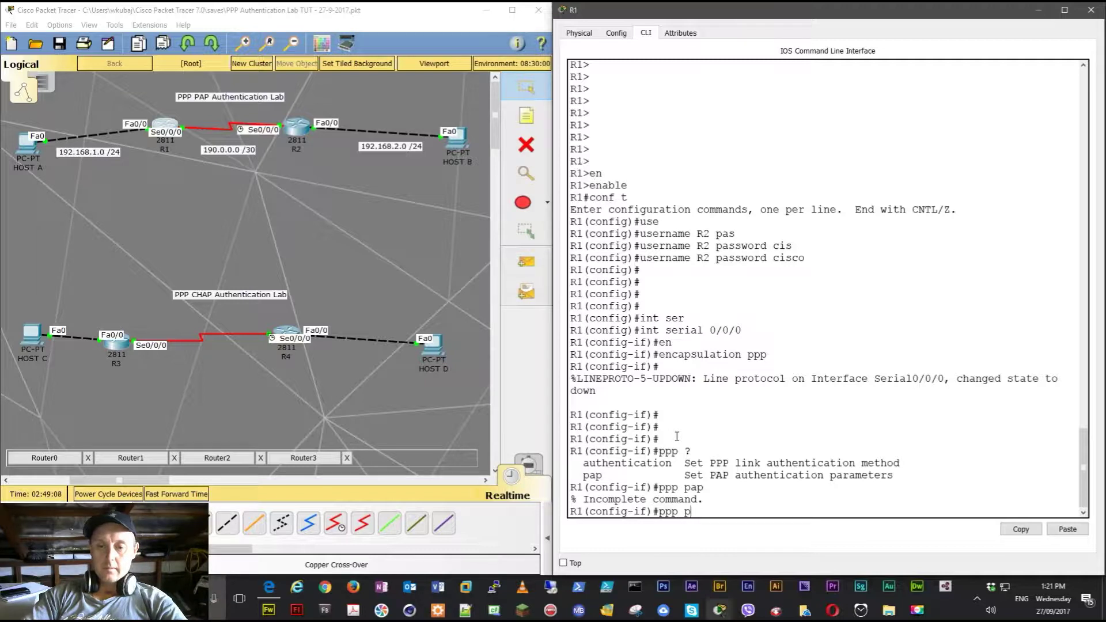
key("BackSpace")
key("BackSpace")
key("BackSpace")
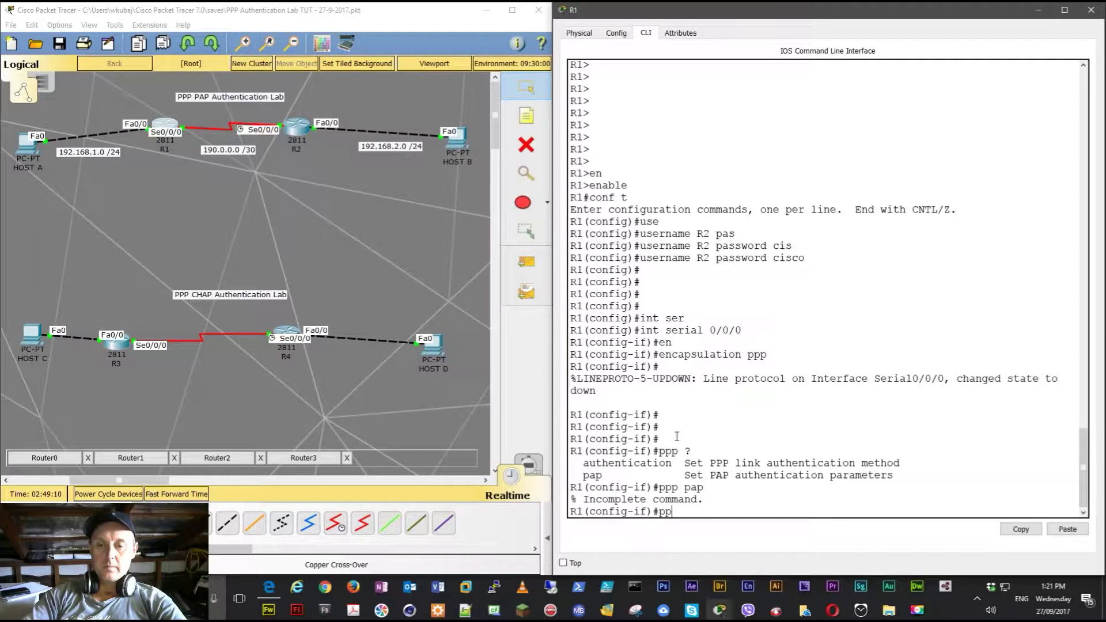
type("p ?au")
key("Tab")
type("pap")
key("Return")
key("Return")
key("Return")
key("Return")
key("Return")
key("Return")
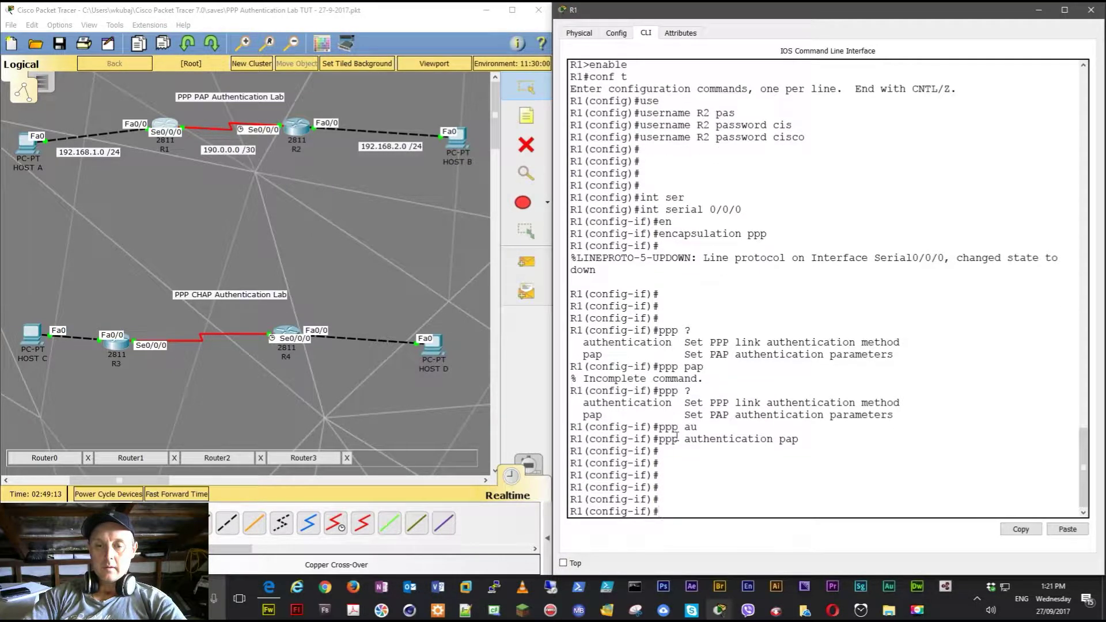
key("Return")
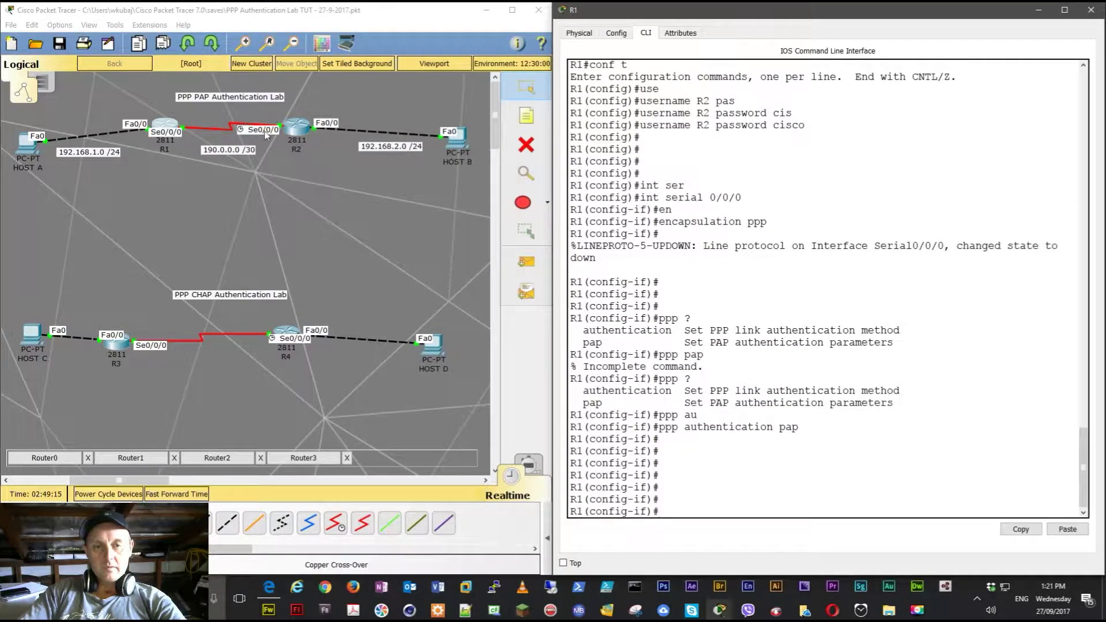
left_click(300, 125)
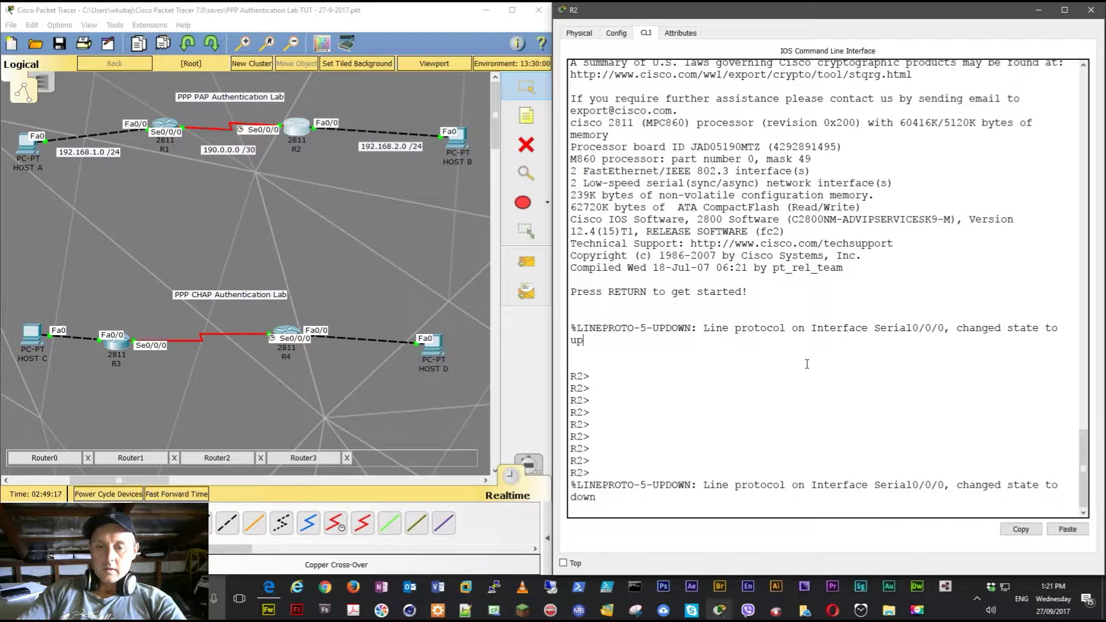
- On R2, enter global configuration and create a local user R1 with a password
key("Return")
key("Return")
key("Return")
type("en")
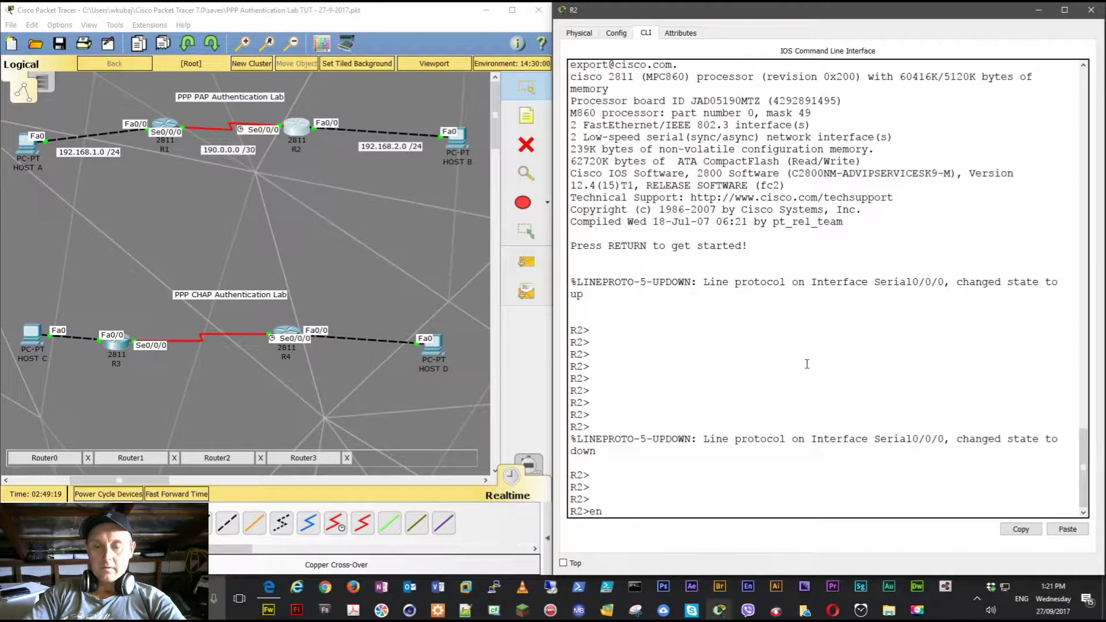
key("Return")
type("conf t")
key("Return")
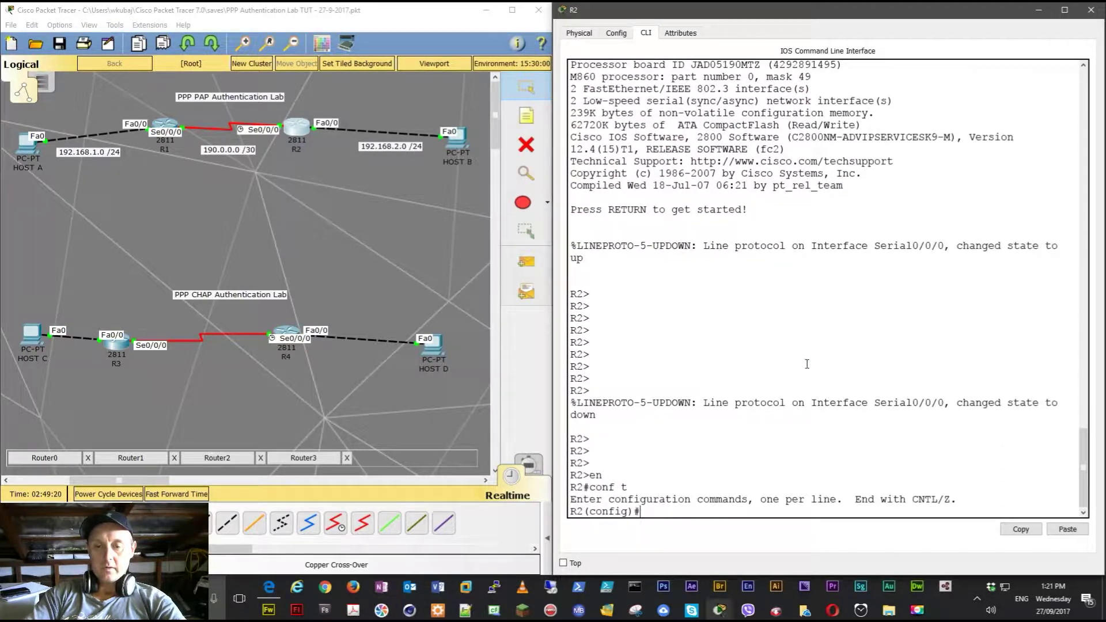
type("user")
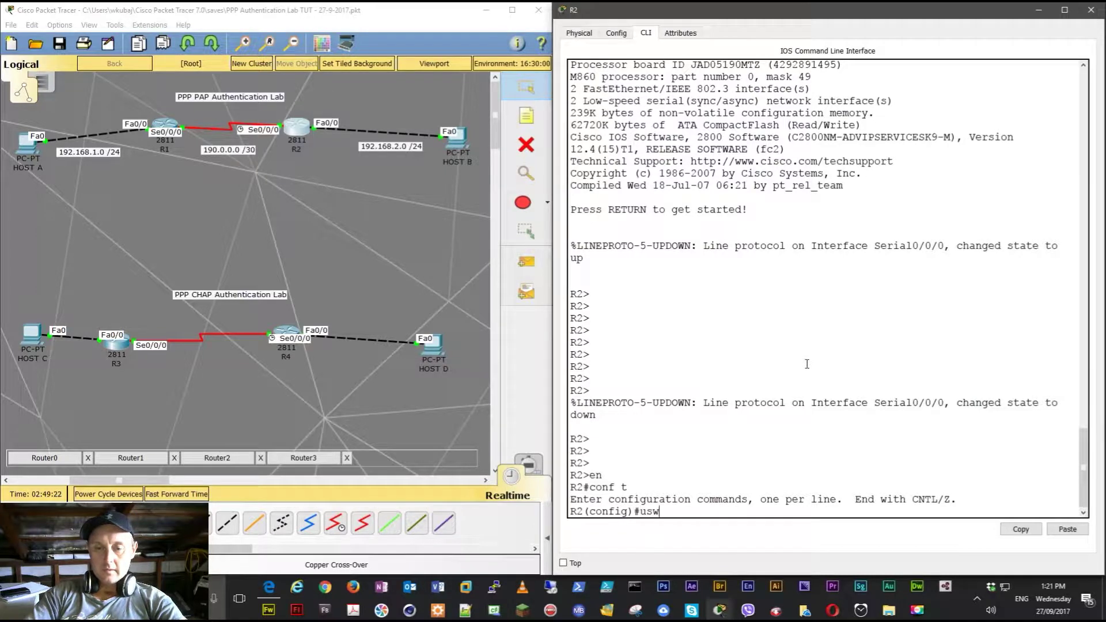
key("Tab")
type("R1 pas")
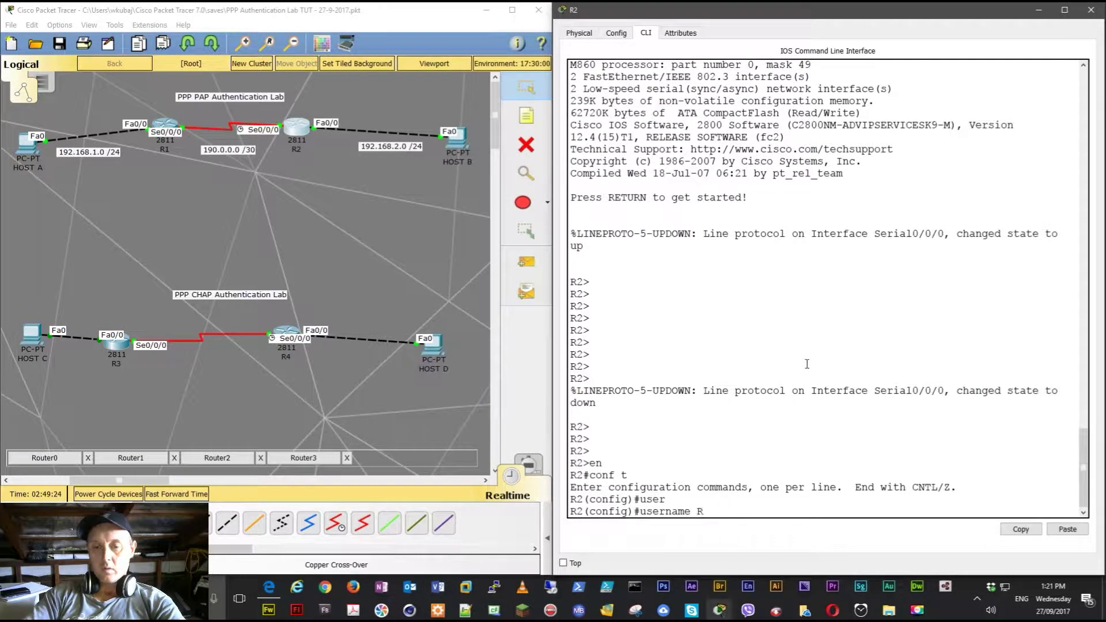
key("Tab")
type("cisco")
key("Return")
key("Return")
key("Return")
key("Return")
- Set R2's Serial0/0/0 interface to PPP encapsulation
type("int ser")
key("Tab")
type("0/0/0")
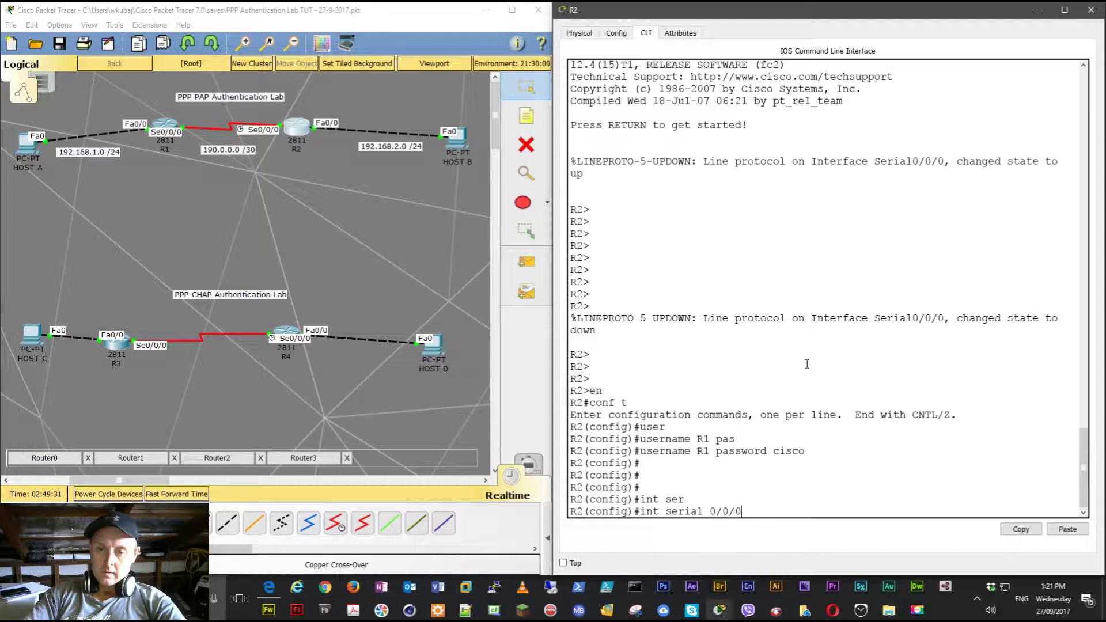
key("Return")
type("en")
key("Tab")
type("ppp")
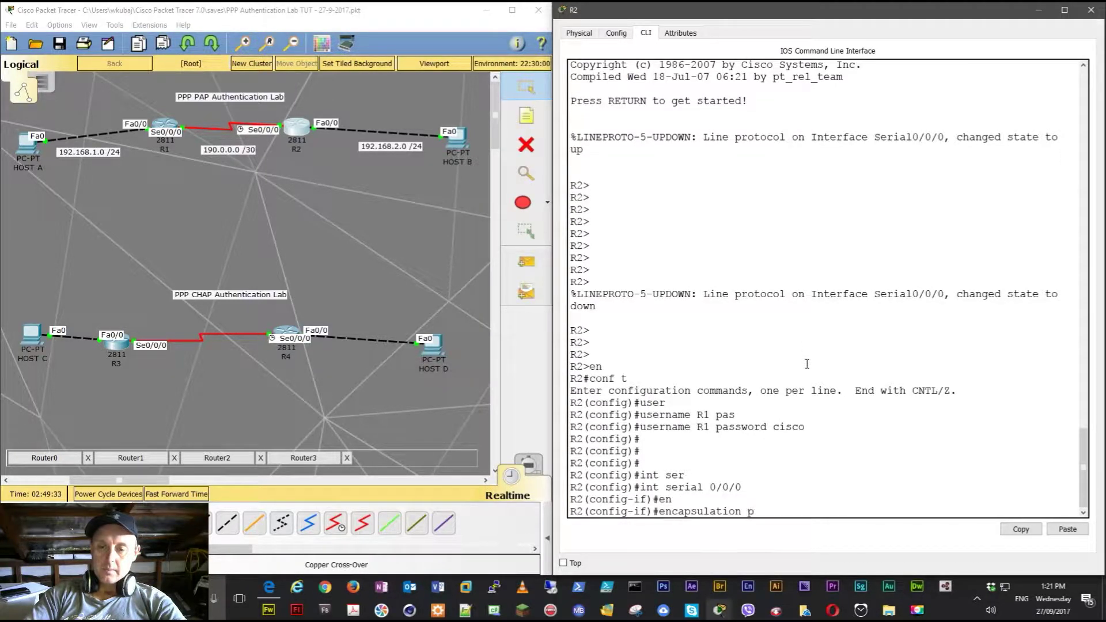
key("Return")
key("Return")
key("Return")
key("Return")
key("Return")
key("Return")
key("Return")
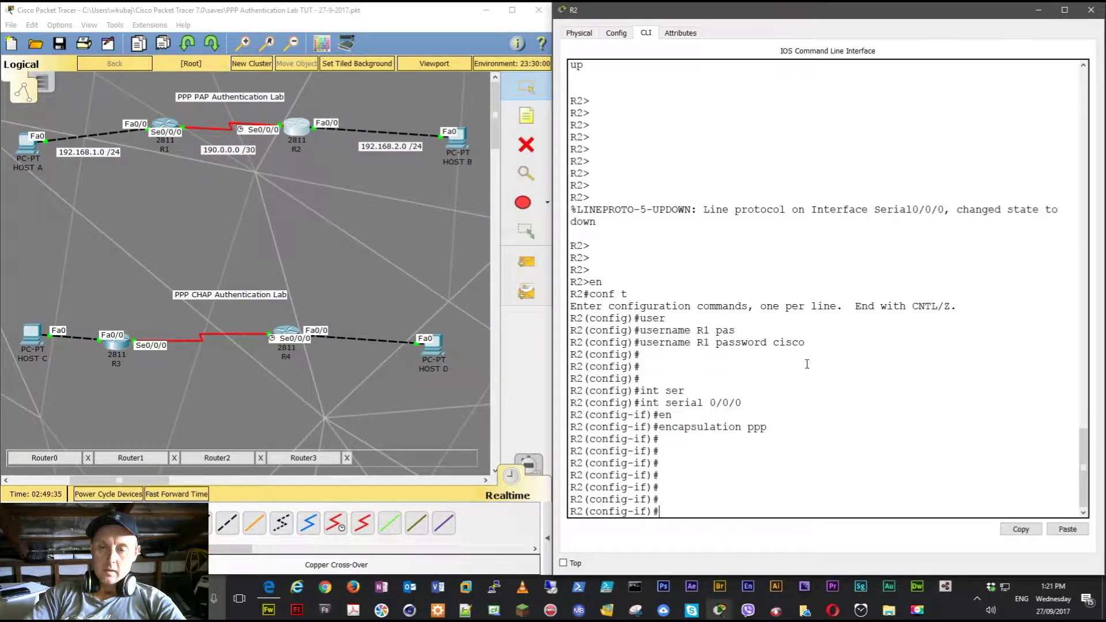
- Configure PAP sent-username R1 with a password on R2's Serial0/0/0
type("ppp au")
key("Tab")
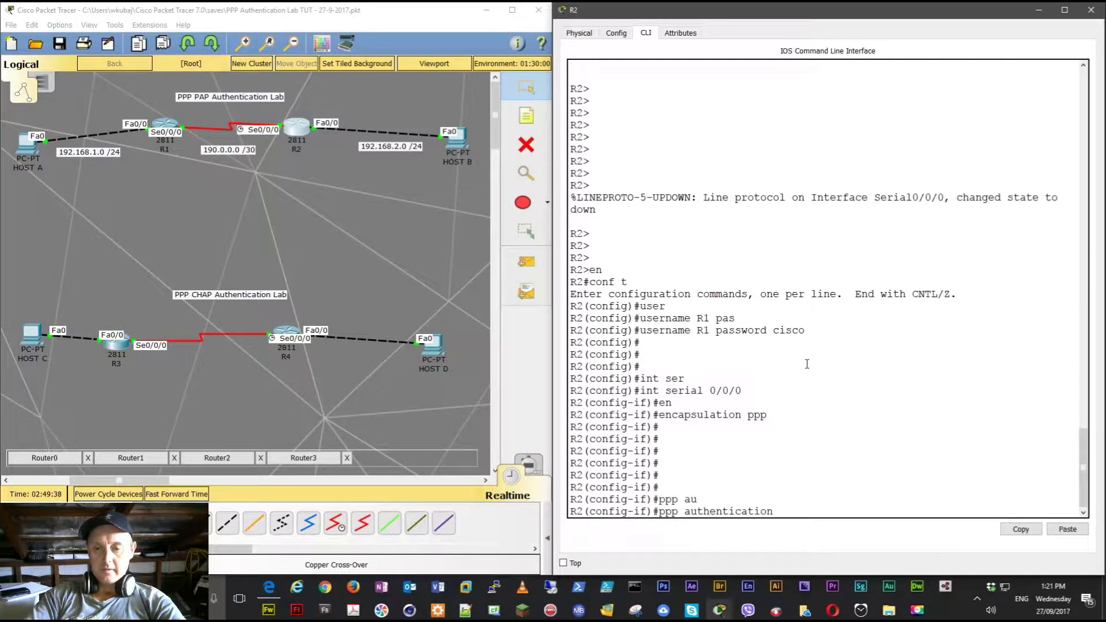
type("?")
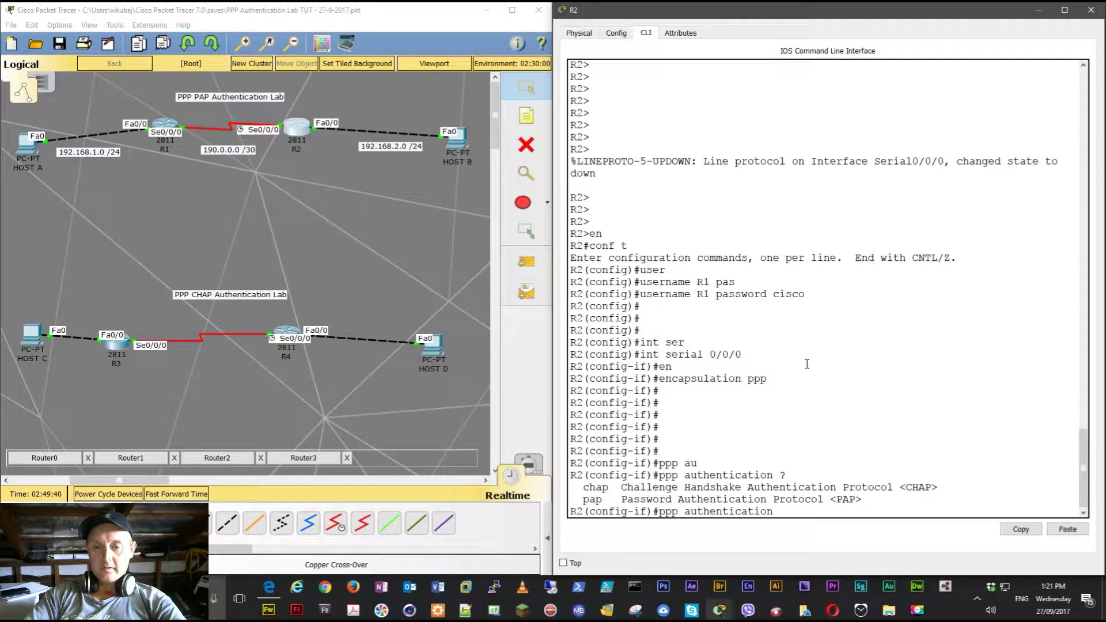
key("BackSpace")
key("BackSpace")
key("BackSpace")
key("BackSpace")
key("BackSpace")
key("BackSpace")
key("BackSpace")
key("BackSpace")
key("BackSpace")
key("BackSpace")
key("BackSpace")
key("BackSpace")
key("BackSpace")
key("BackSpace")
key("BackSpace")
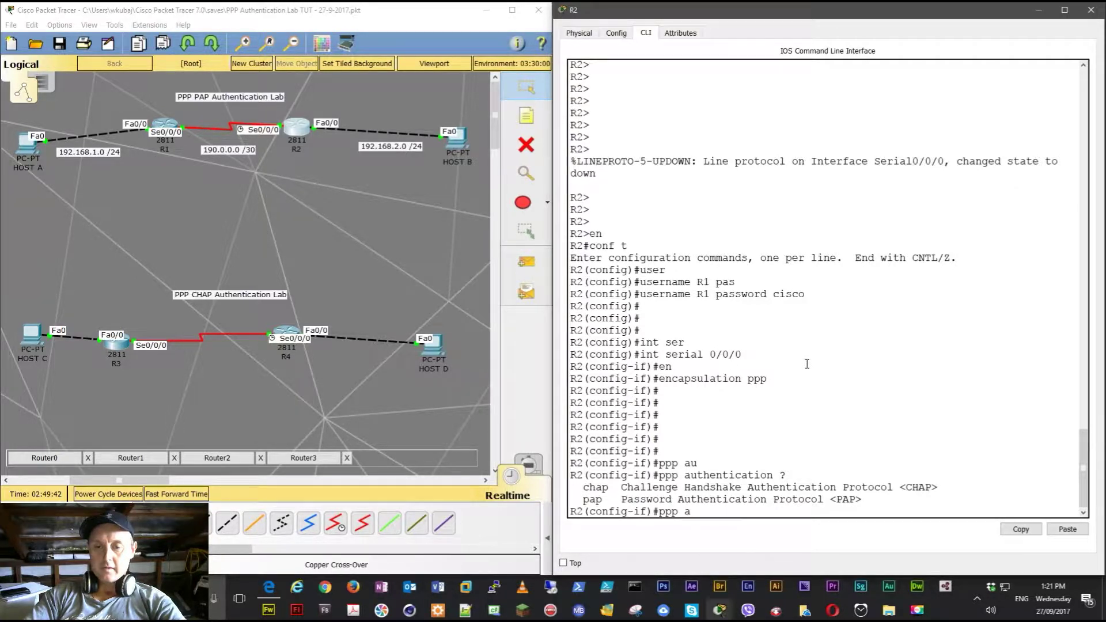
type("?pap")
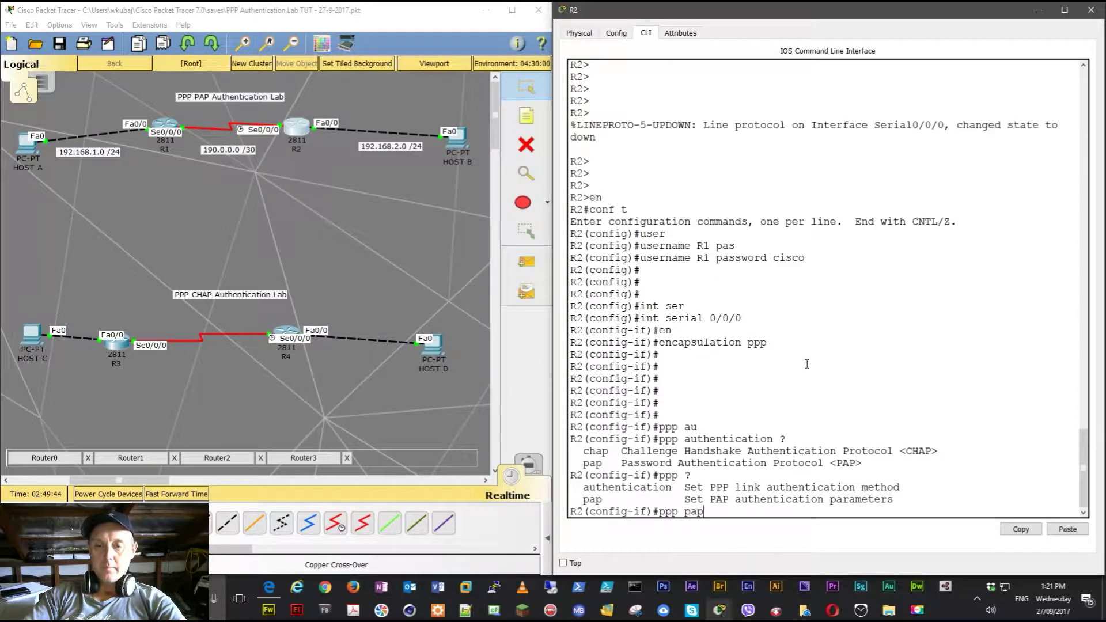
type(" ?")
type("se")
key("Tab")
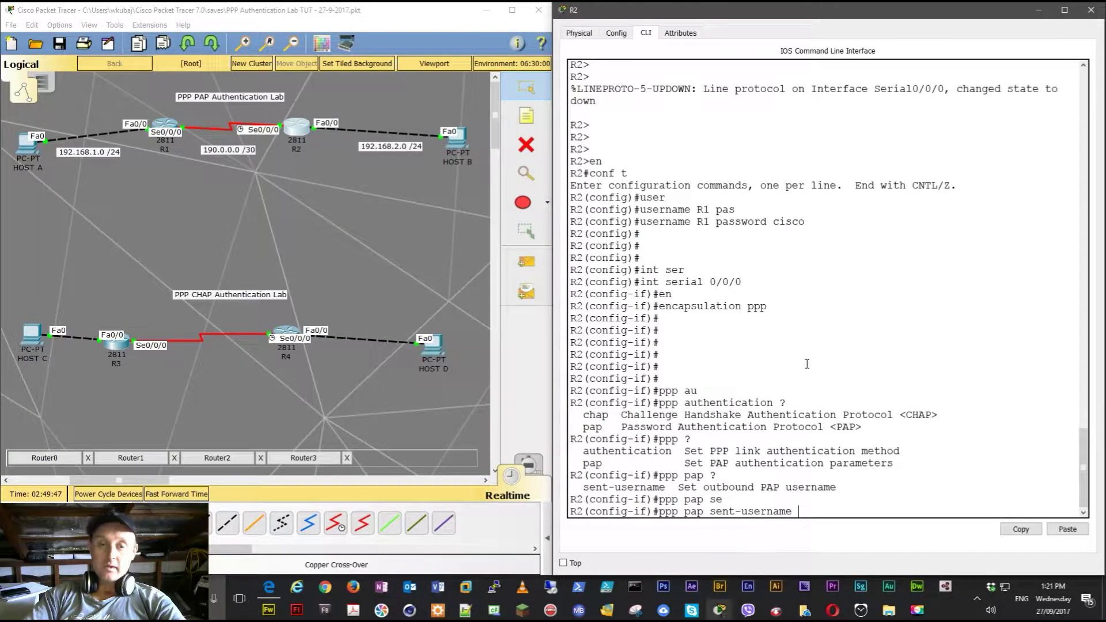
type("R1 pas")
key("Tab")
type("cisco")
key("Return")
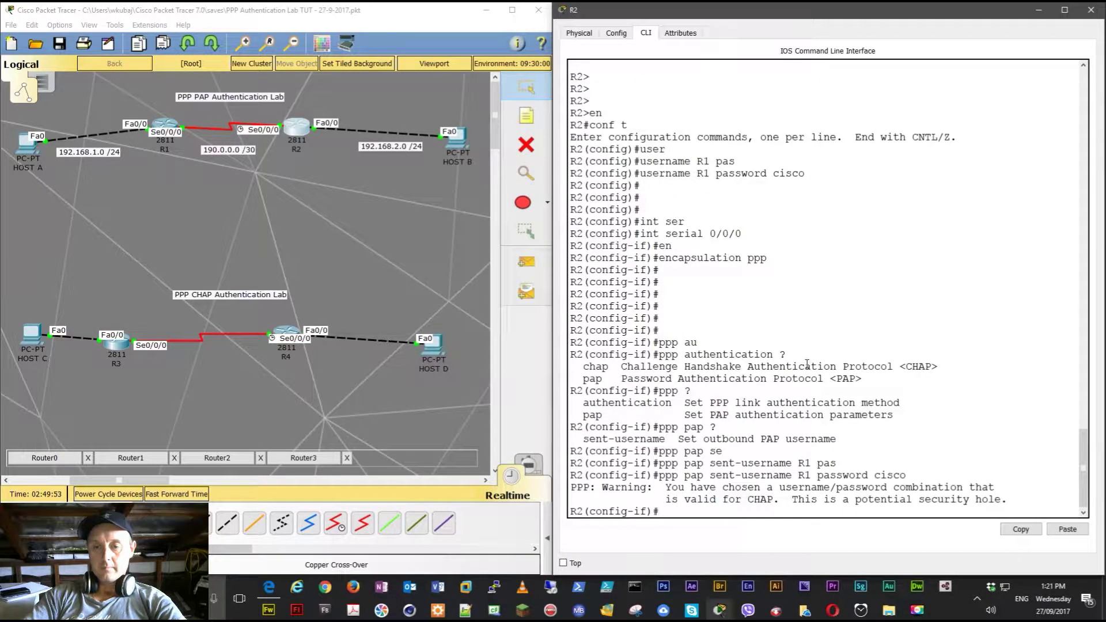
key("Return")
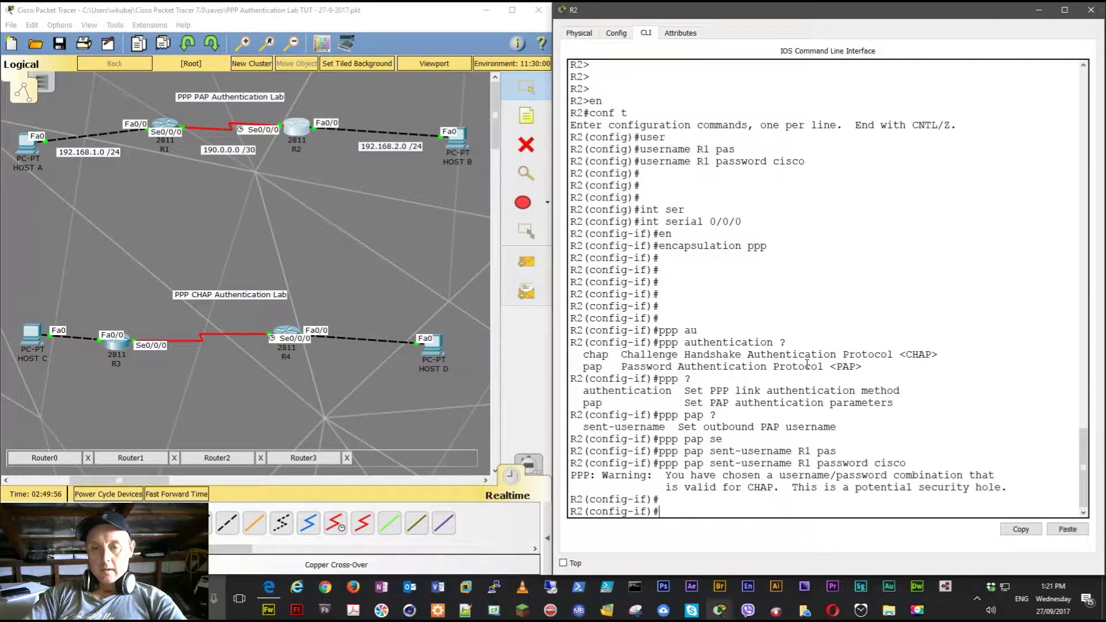
- Change the PAP sent-username to R2, bringing the link up, and prepare 'do ping 190.0.0.1'
key("Up")
key("BackSpace")
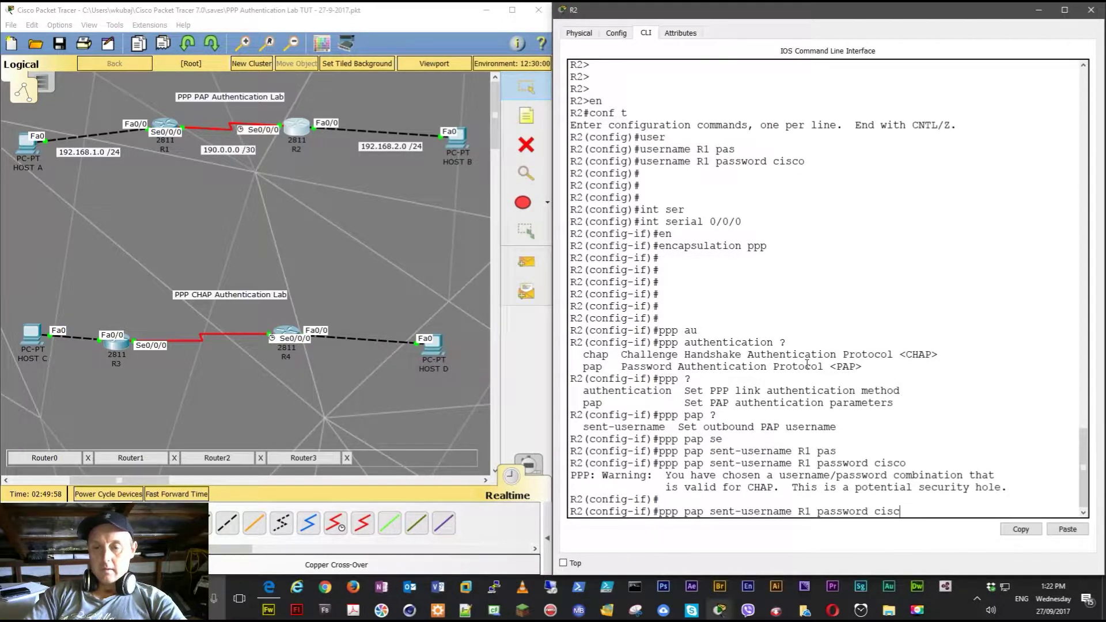
key("BackSpace")
key("BackSpace")
key("BackSpace")
key("BackSpace")
key("BackSpace")
key("BackSpace")
key("BackSpace")
key("BackSpace")
key("BackSpace")
key("BackSpace")
key("BackSpace")
key("BackSpace")
key("BackSpace")
key("BackSpace")
key("BackSpace")
type("R2")
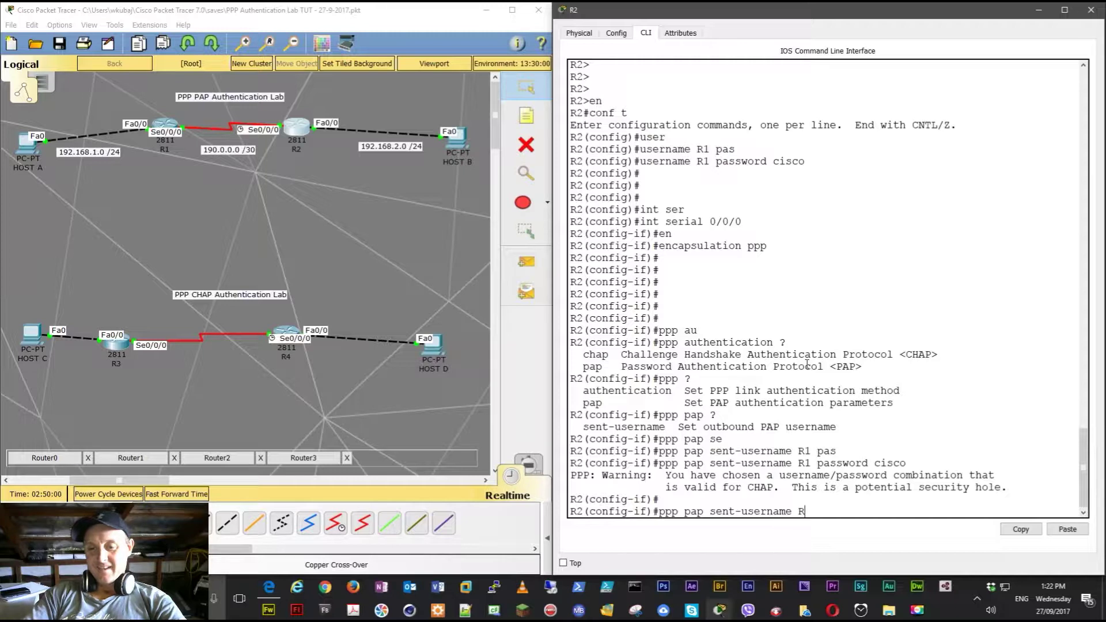
type(" pas")
key("Tab")
type("csi")
key("BackSpace")
key("BackSpace")
type("isco")
key("Return")
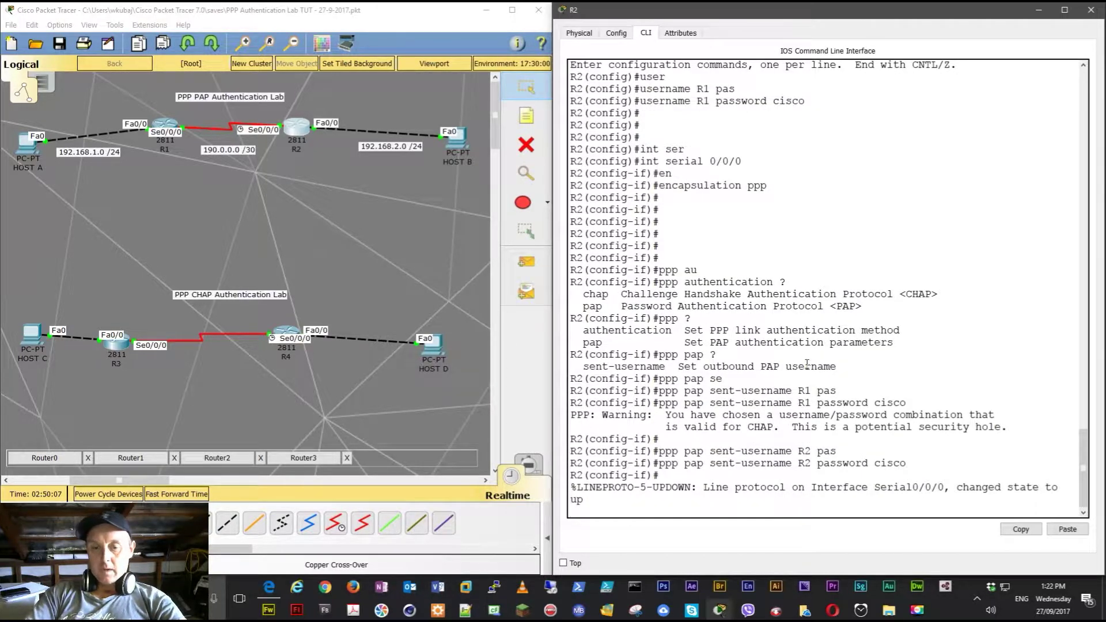
key("Return")
type("d")
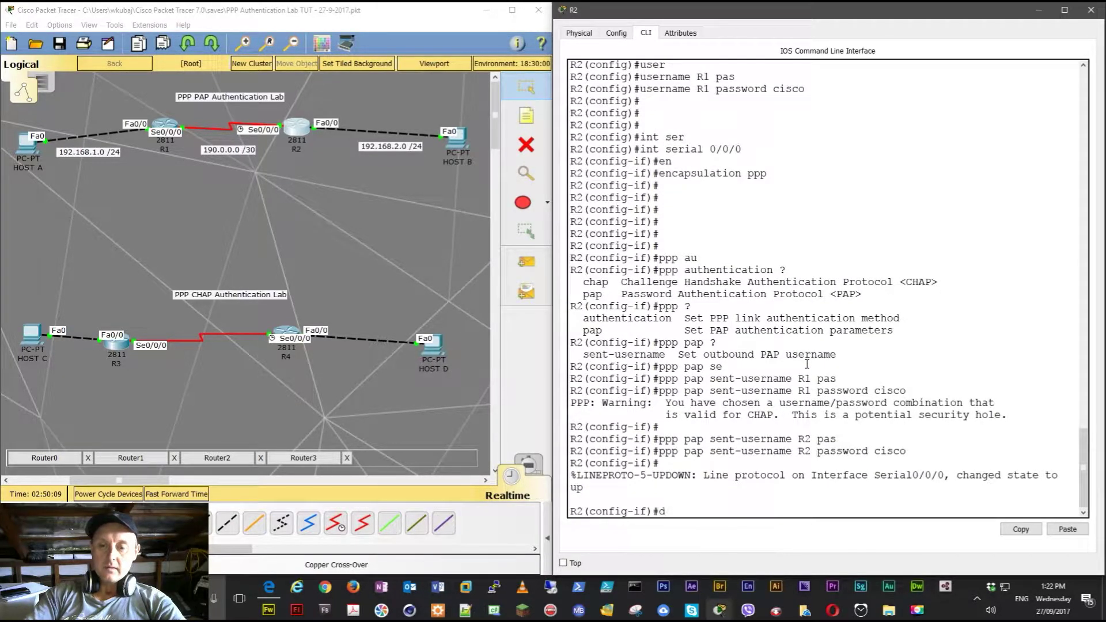
type("o ping 190")
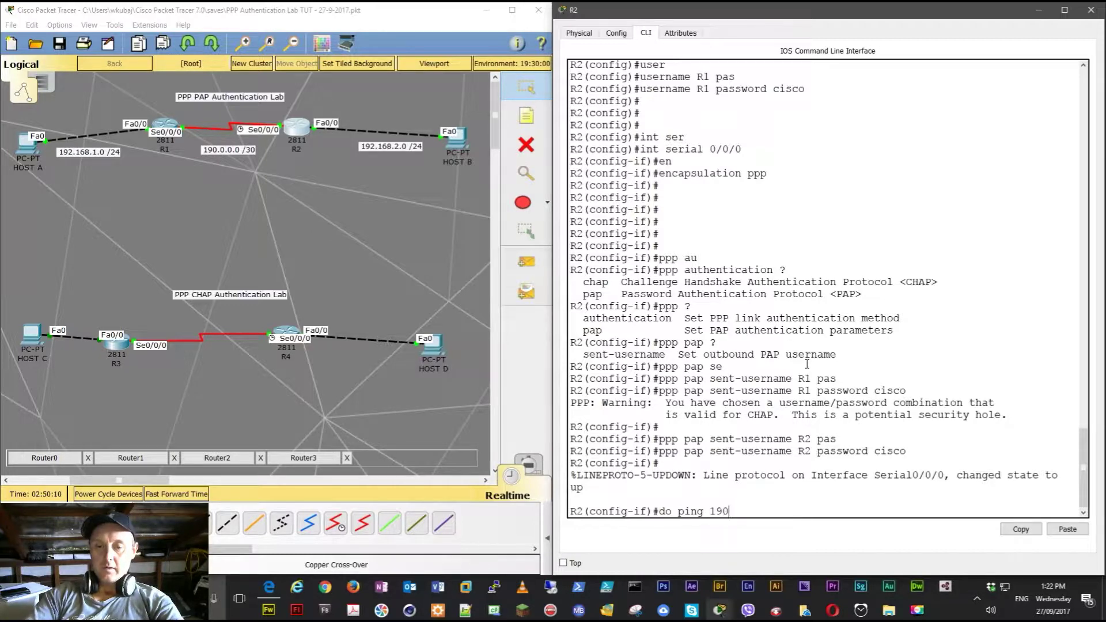
type(".0.0.1")
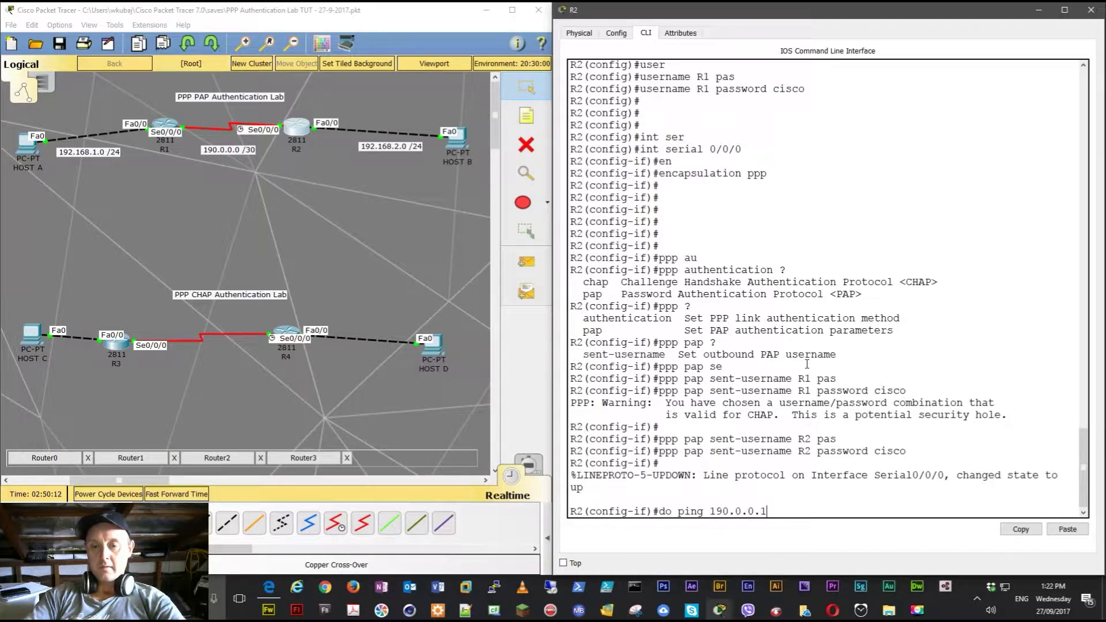
- Ping 190.0.0.1 successfully (5/5), then enter 'no ppp authentication' on R2's serial interface
key("Return")
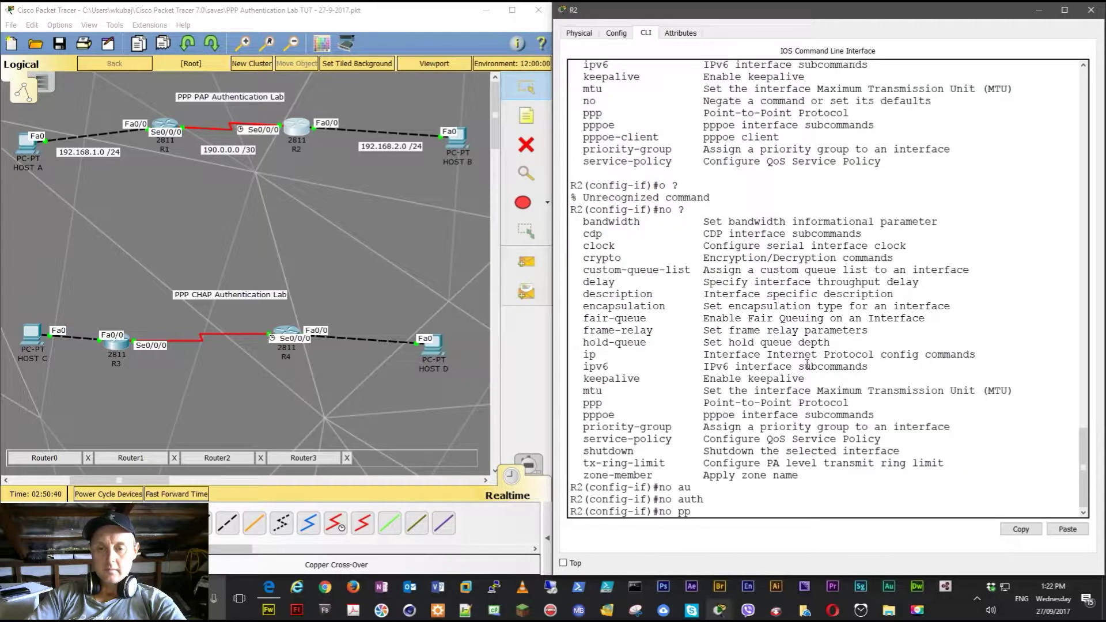
type("p")
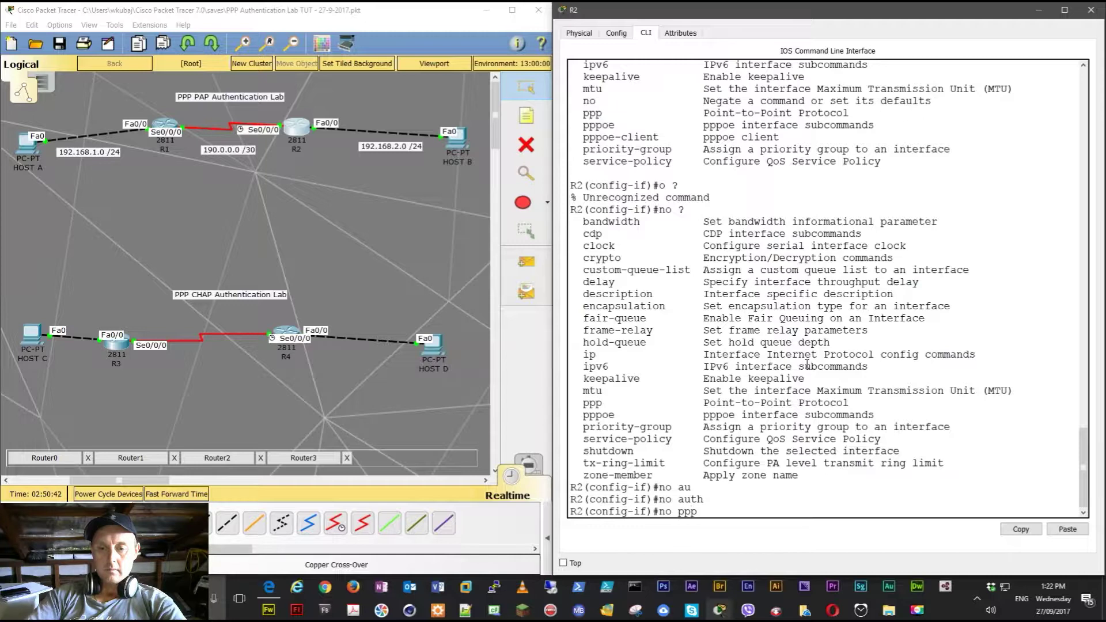
type(" ? au")
key("Tab")
type("?")
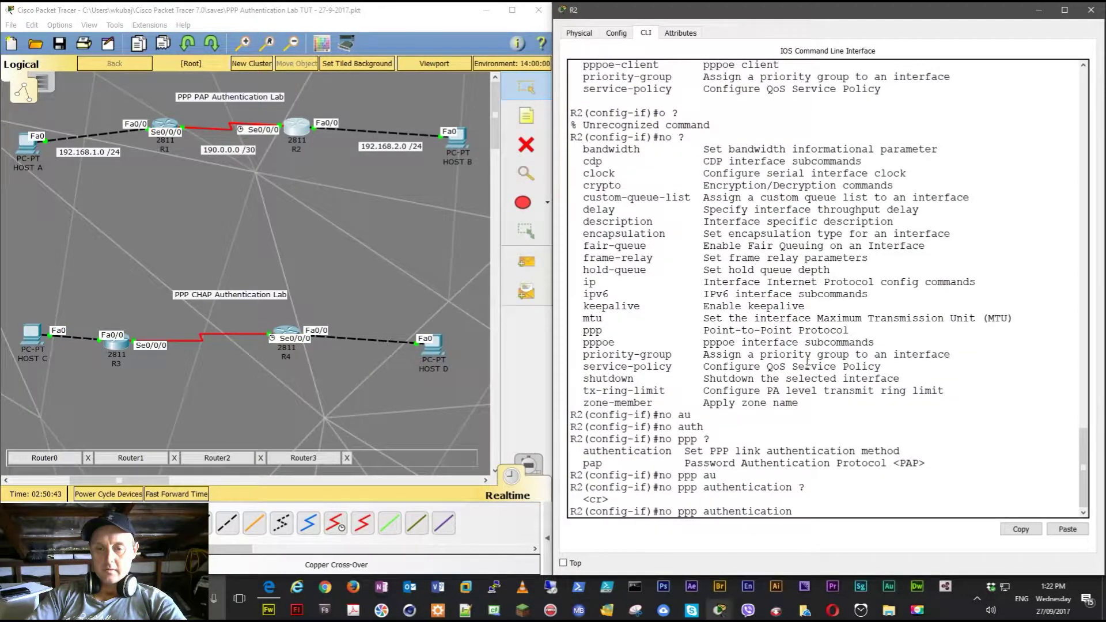
key("Return")
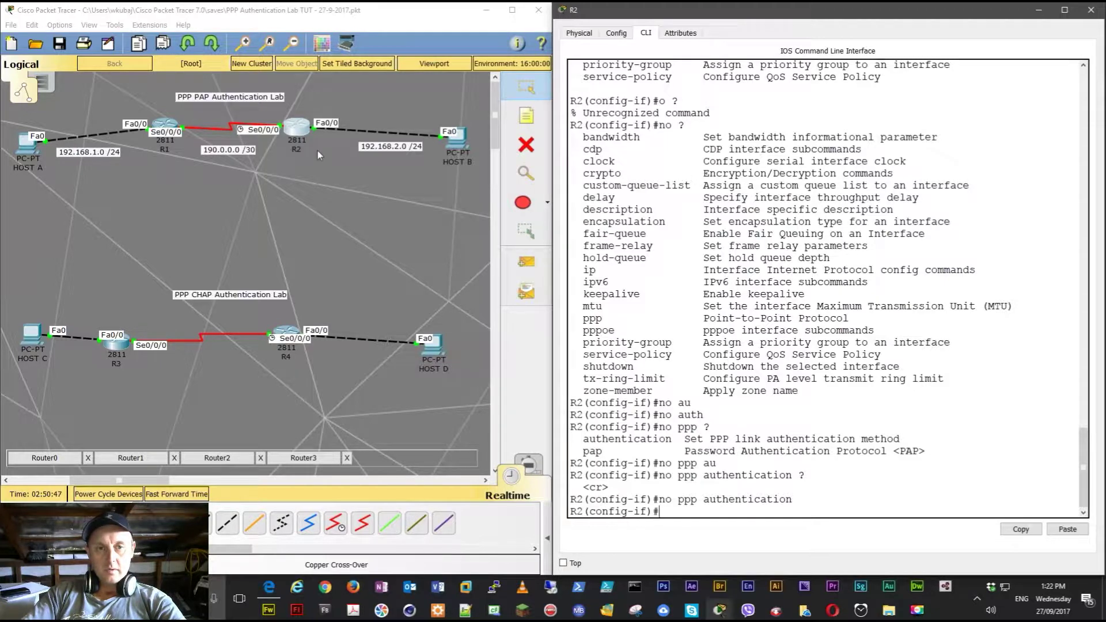
- Remove PPP authentication from R1's Serial0/0/0 with 'no ppp authentication'
left_click(167, 130)
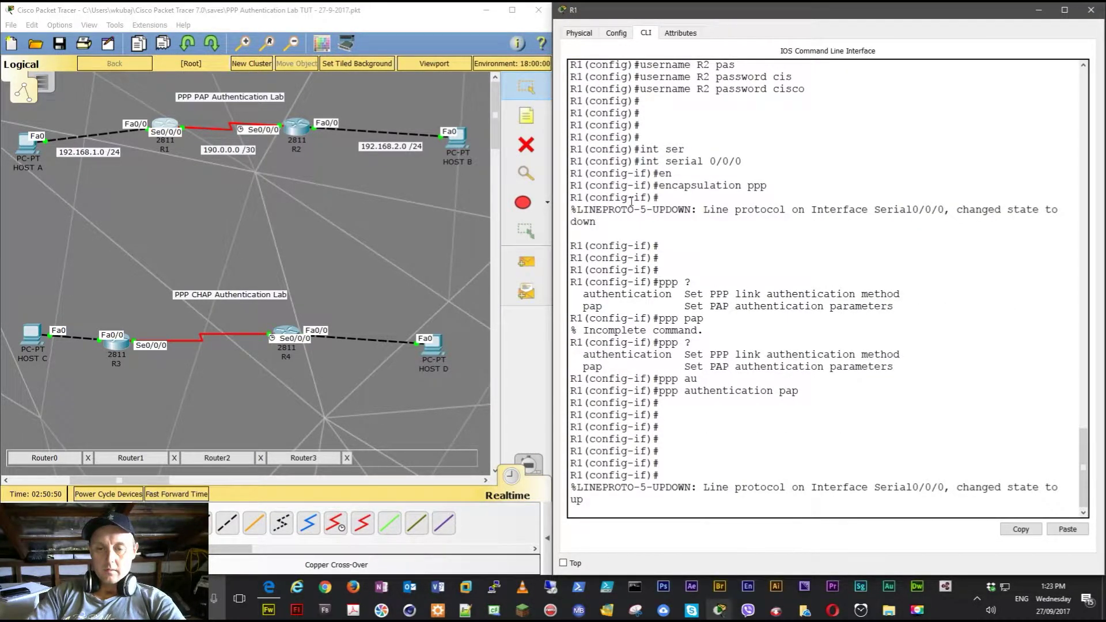
key("Return")
key("Return")
key("Return")
type("no aut")
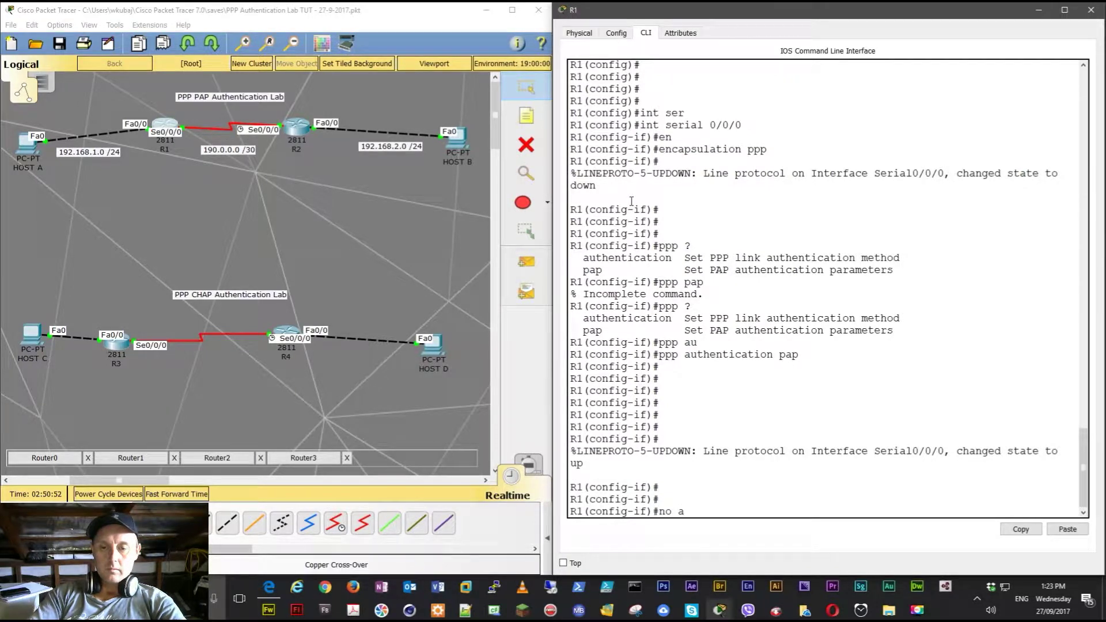
key("Tab")
key("BackSpace")
key("BackSpace")
key("BackSpace")
type("ppp au")
key("Tab")
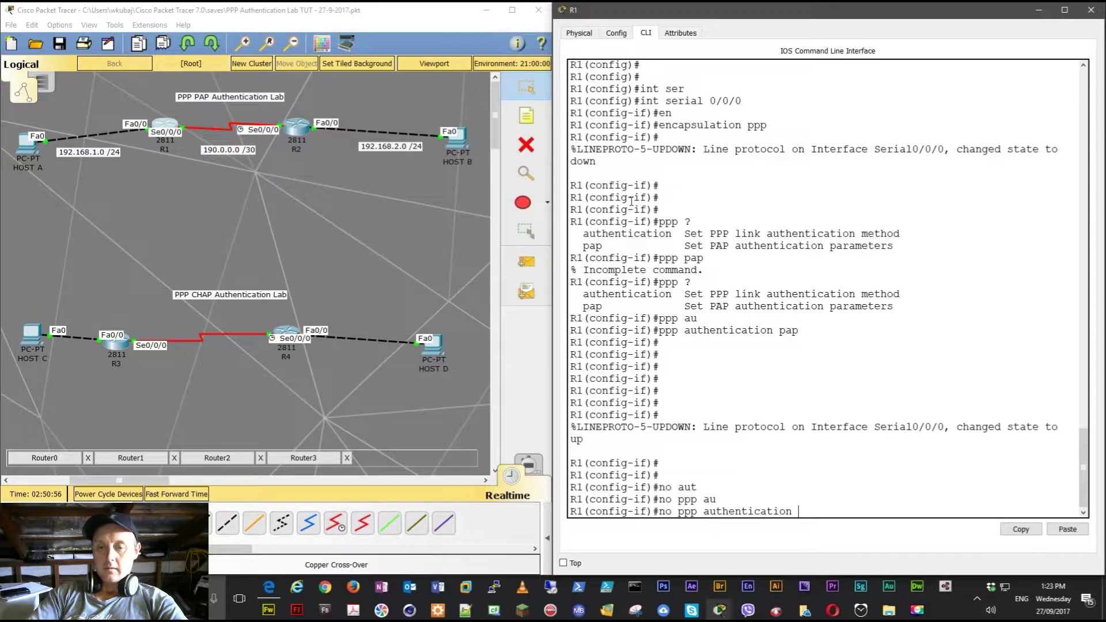
type("?")
key("Return")
key("Return")
key("Return")
key("Return")
key("Return")
key("Return")
key("Return")
key("Return")
key("Return")
key("Return")
key("Return")
key("Return")
key("Return")
key("Return")
key("Return")
key("Return")
key("Return")
key("Return")
- Display and review R1's running configuration with 'do show run'
type("do show run")
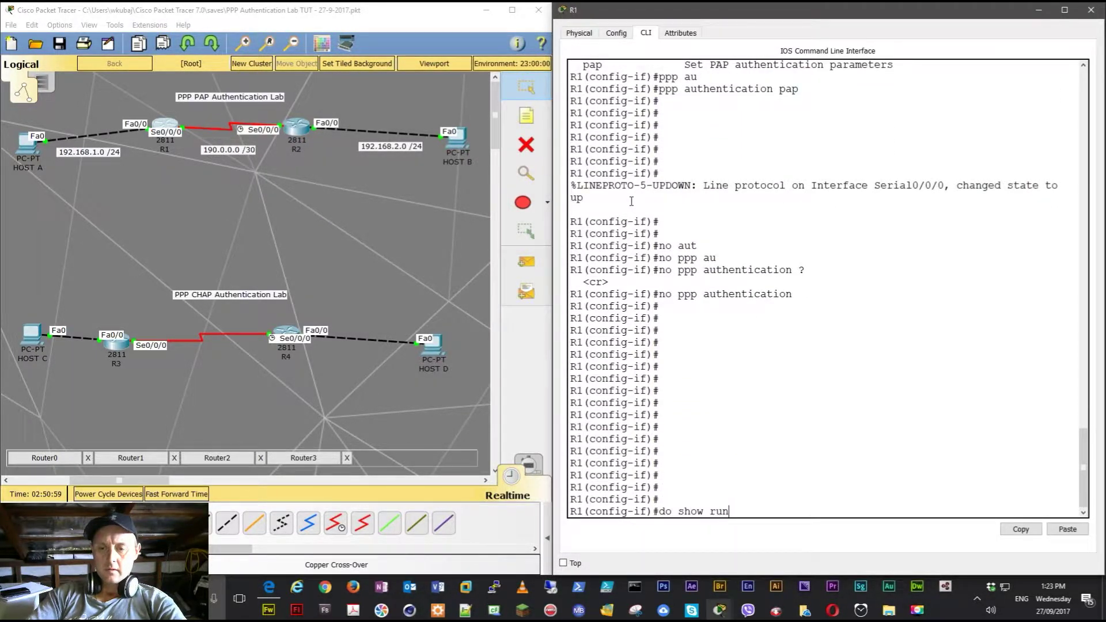
key("Return")
key("space")
key("space")
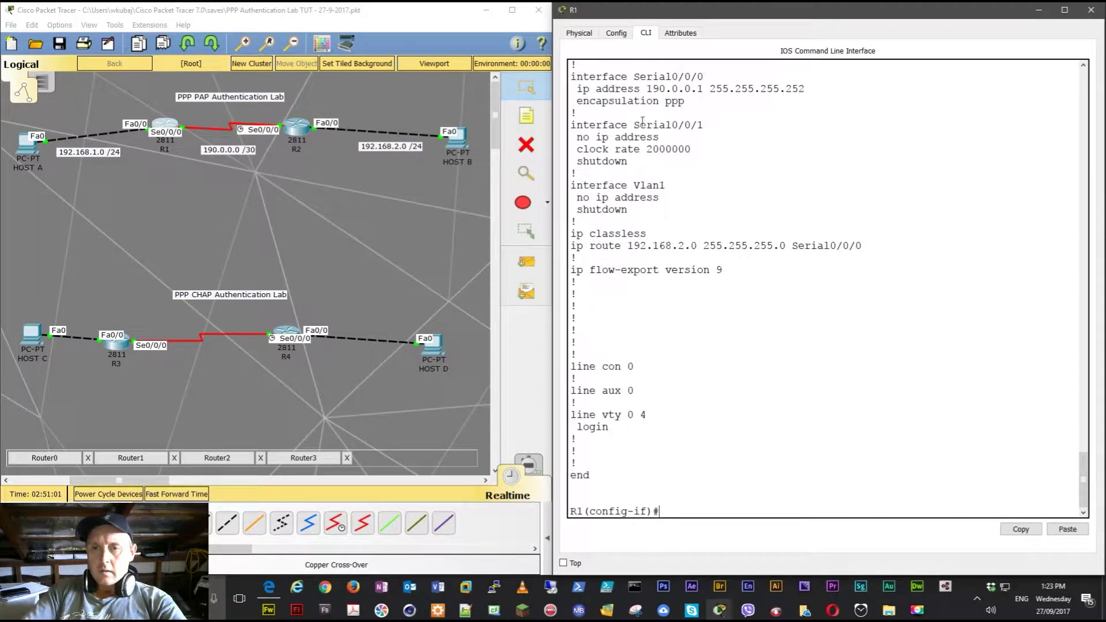
scroll(632, 199, "up", 7)
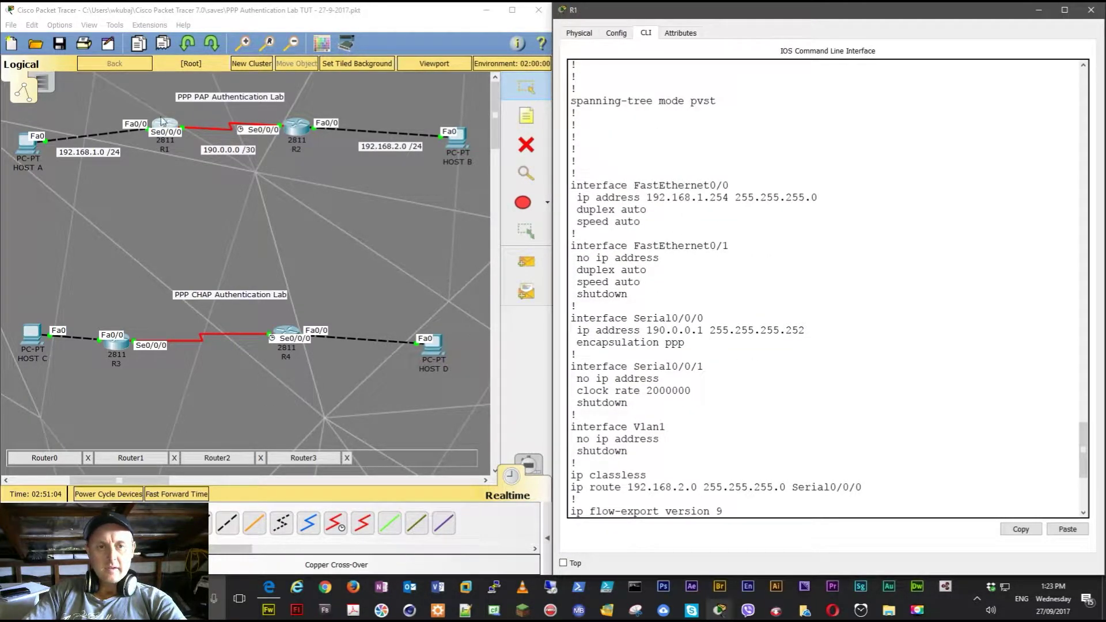
- Display R2's running configuration and check Serial0/0/0's PPP settings
left_click(299, 128)
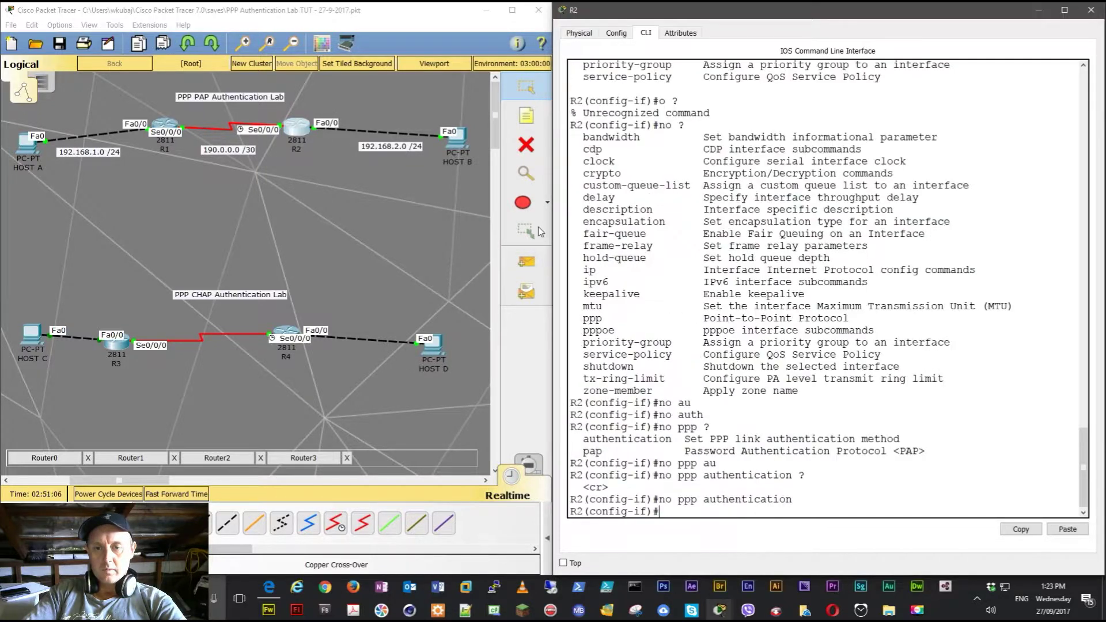
left_click(760, 269)
type("do show")
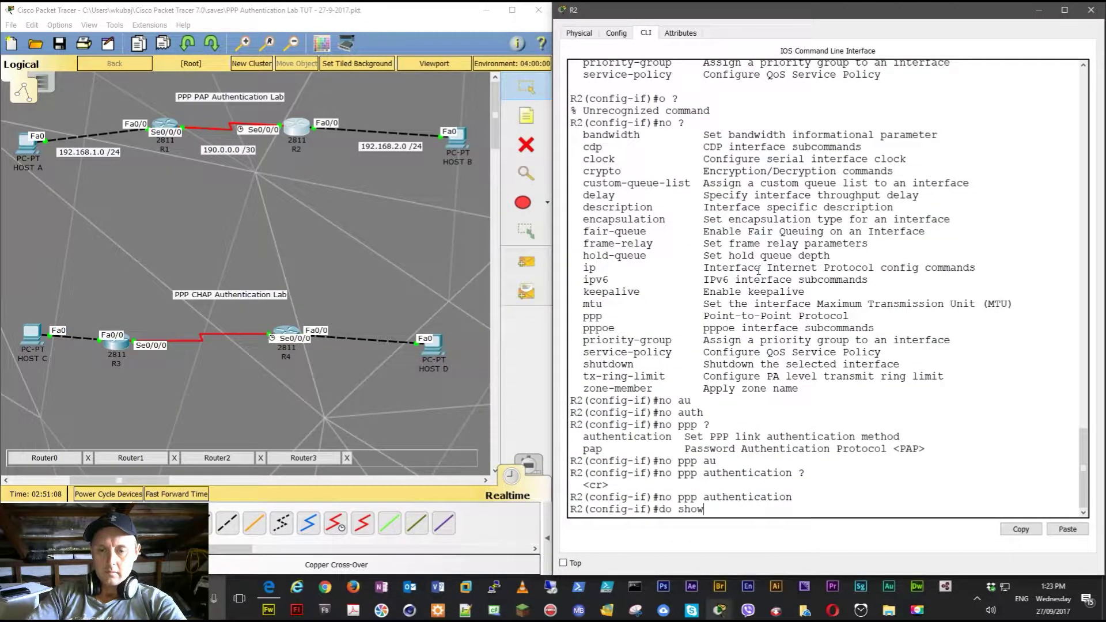
type(" run")
key("Return")
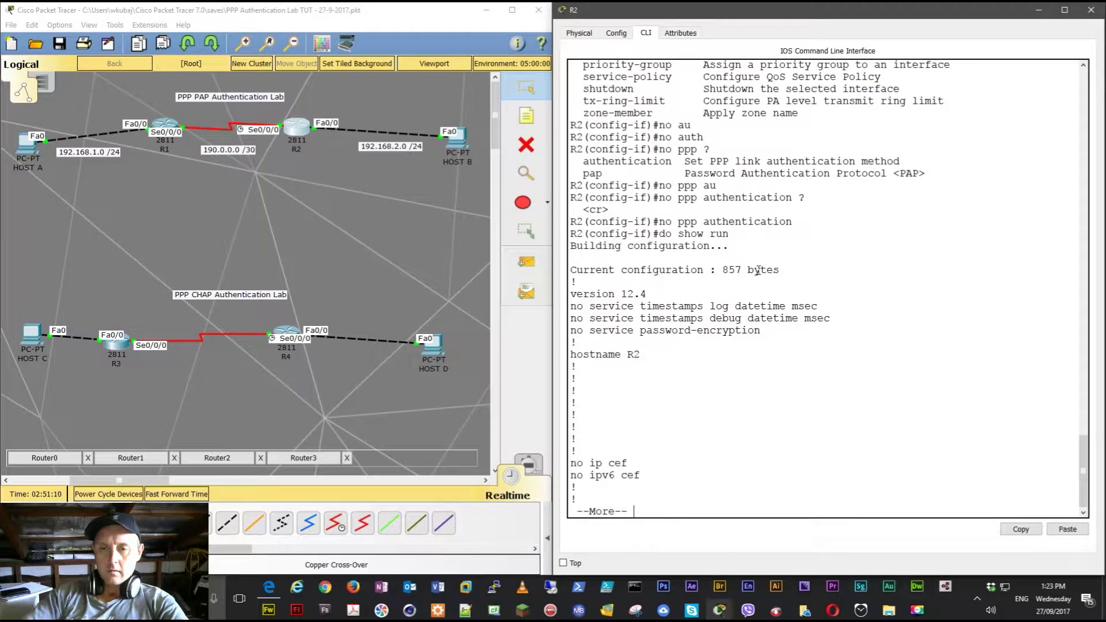
key("space")
key("space")
scroll(795, 198, "up", 2)
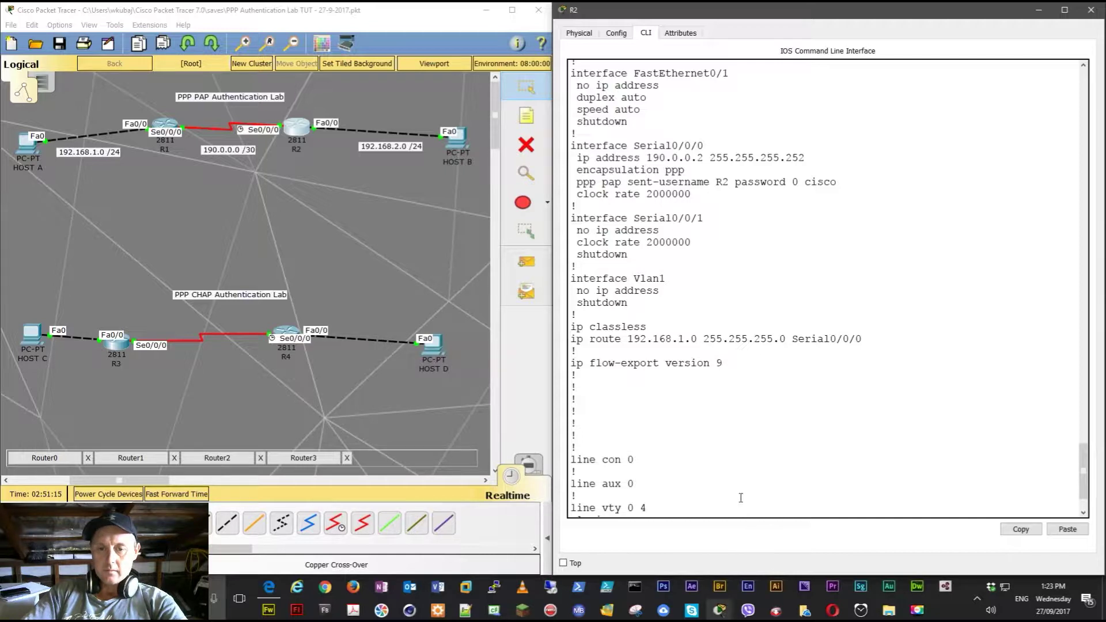
- Remove R2's PAP sent-username, recheck the running config, then return to R1's console
type("no ")
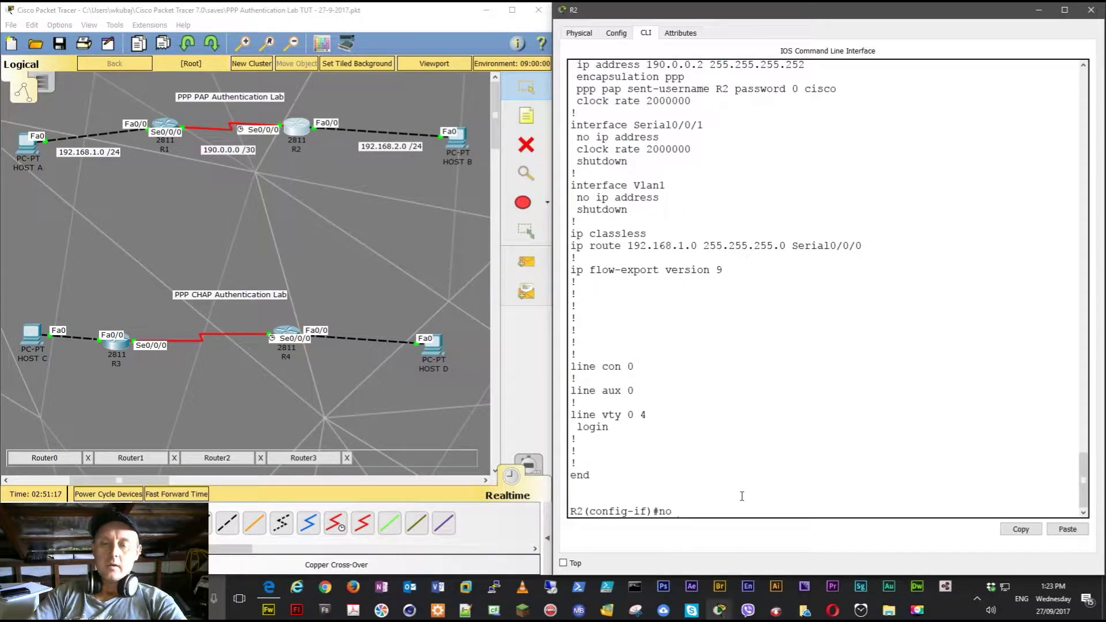
type("ppp ?p")
key("Tab")
type("?se")
key("Tab")
type("?")
key("Return")
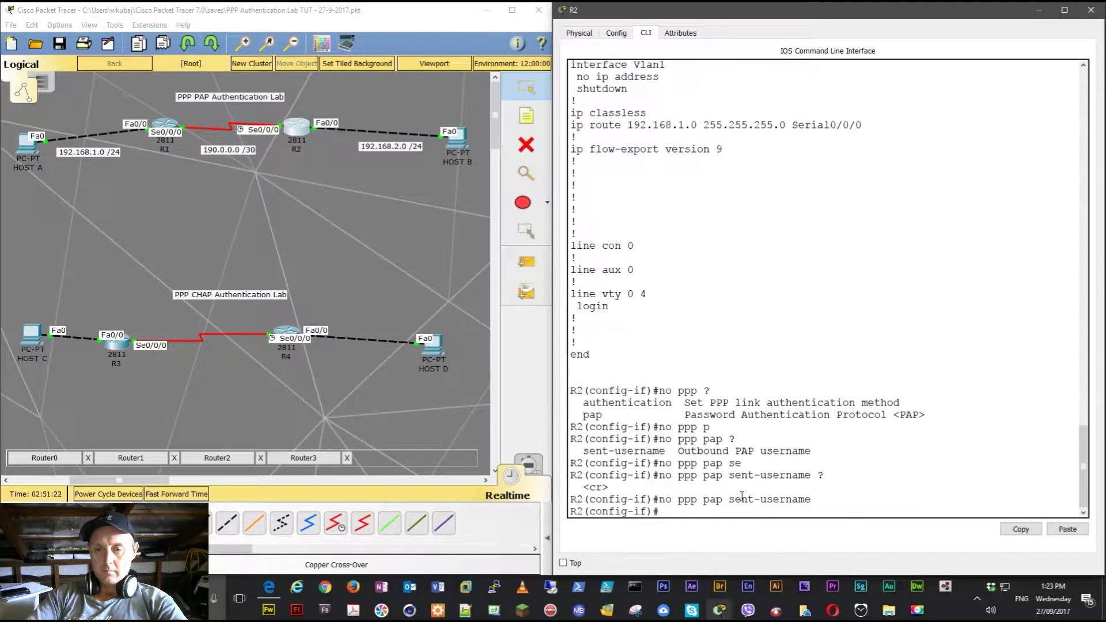
type("do show ru")
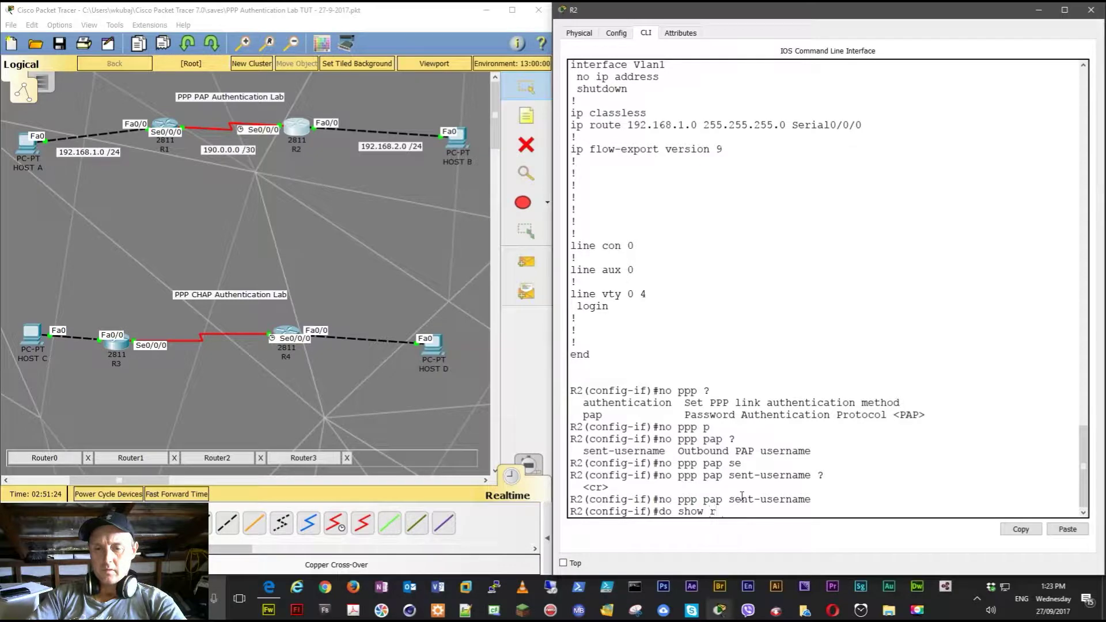
key("Tab")
key("Return")
key("space")
key("space")
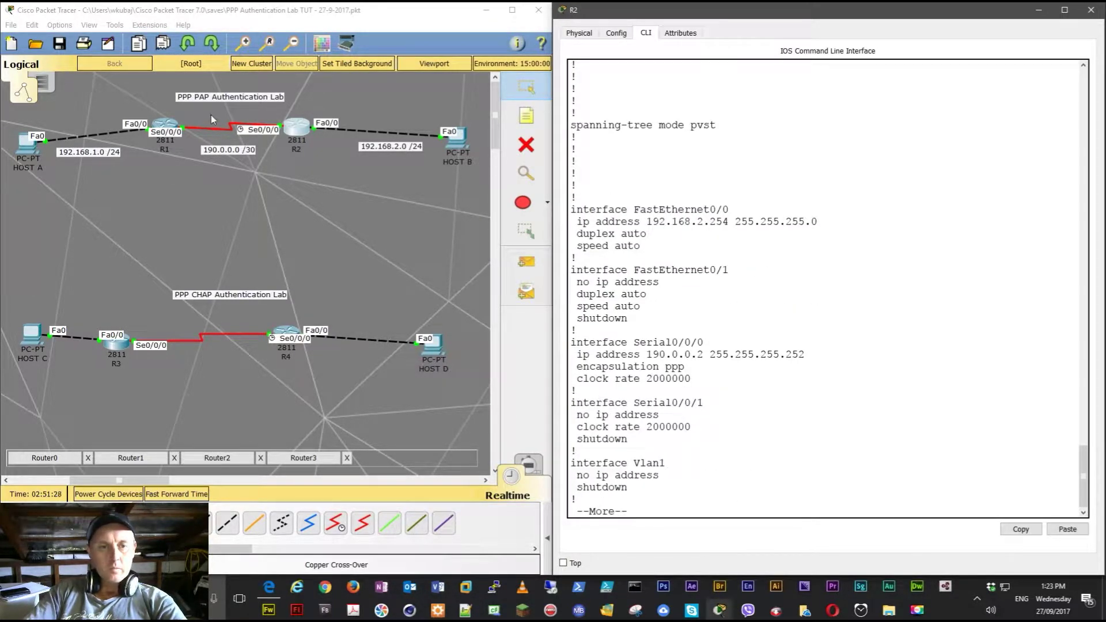
left_click(160, 132)
- Enter 'ppp authentication pap chap' on R1's Serial0/0/0 interface
scroll(642, 231, "down", 5)
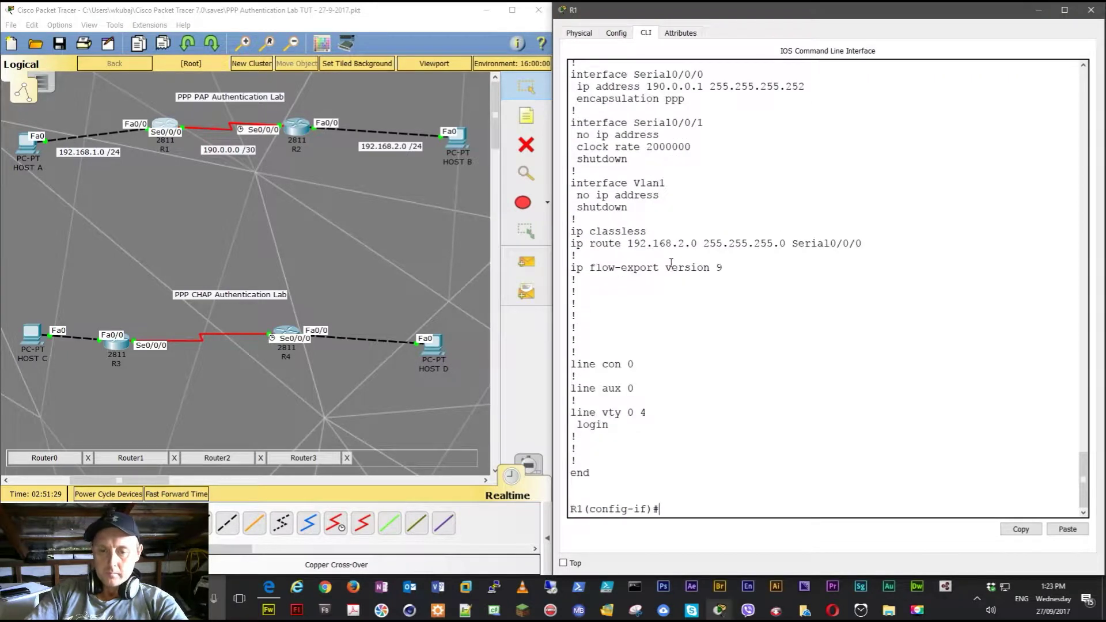
key("Return")
key("Return")
key("Return")
key("Return")
key("Return")
key("Return")
key("Return")
key("Return")
key("Return")
key("Return")
key("Return")
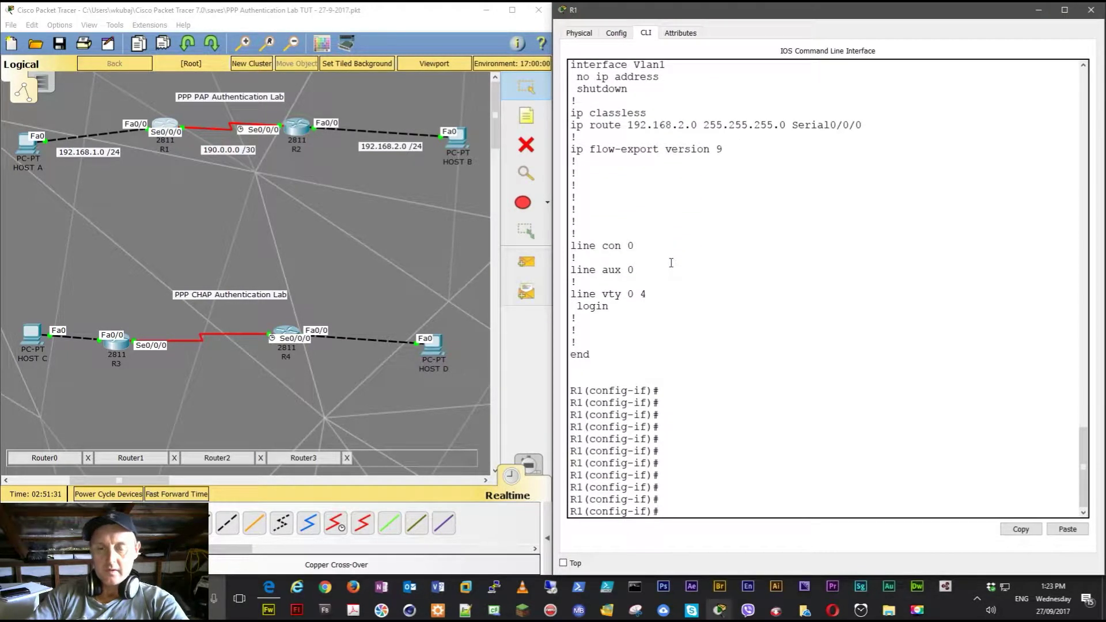
key("Return")
key("Return")
key("Return")
key("Return")
key("Return")
key("Return")
key("Return")
key("Return")
key("Return")
key("Return")
key("Return")
key("Return")
key("Return")
key("Return")
key("Return")
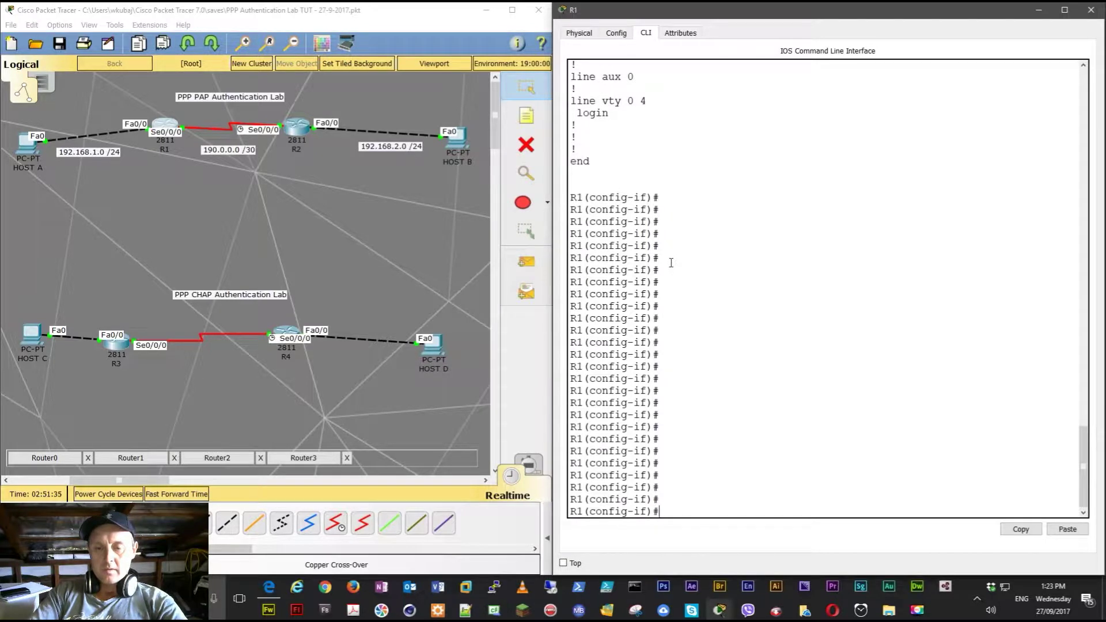
type("ppp")
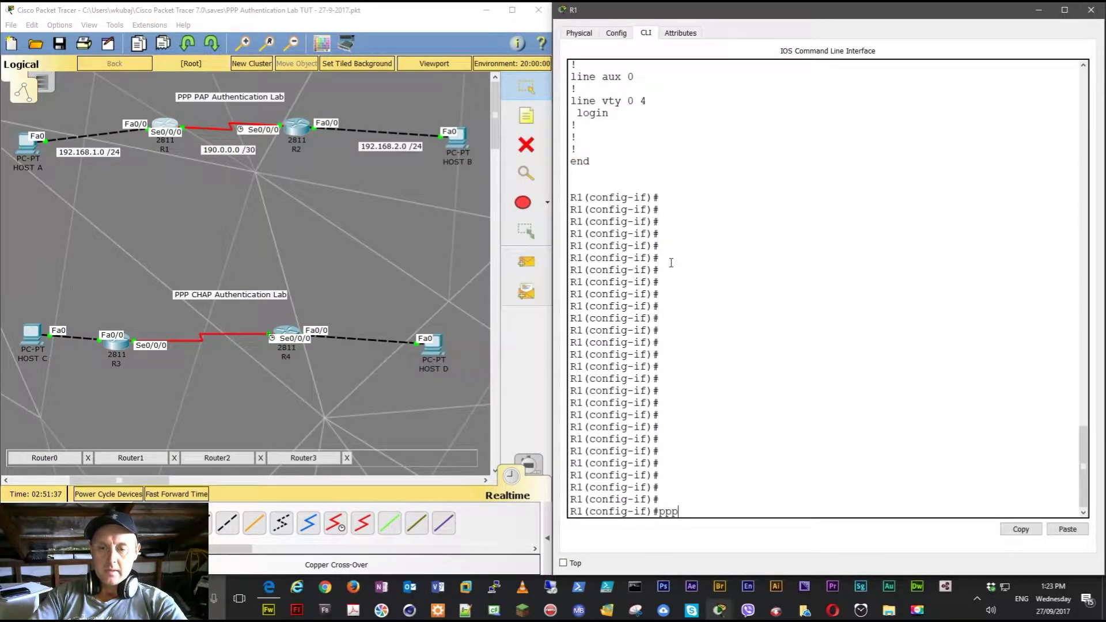
type(" ?au")
key("Tab")
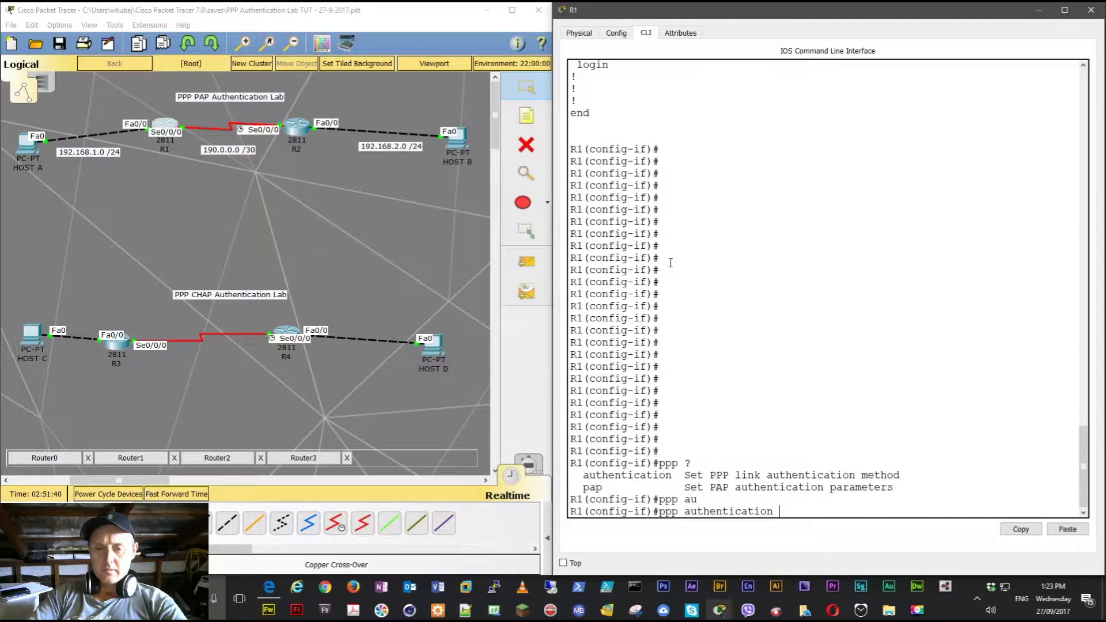
type("p")
type("ap ?")
type("chap")
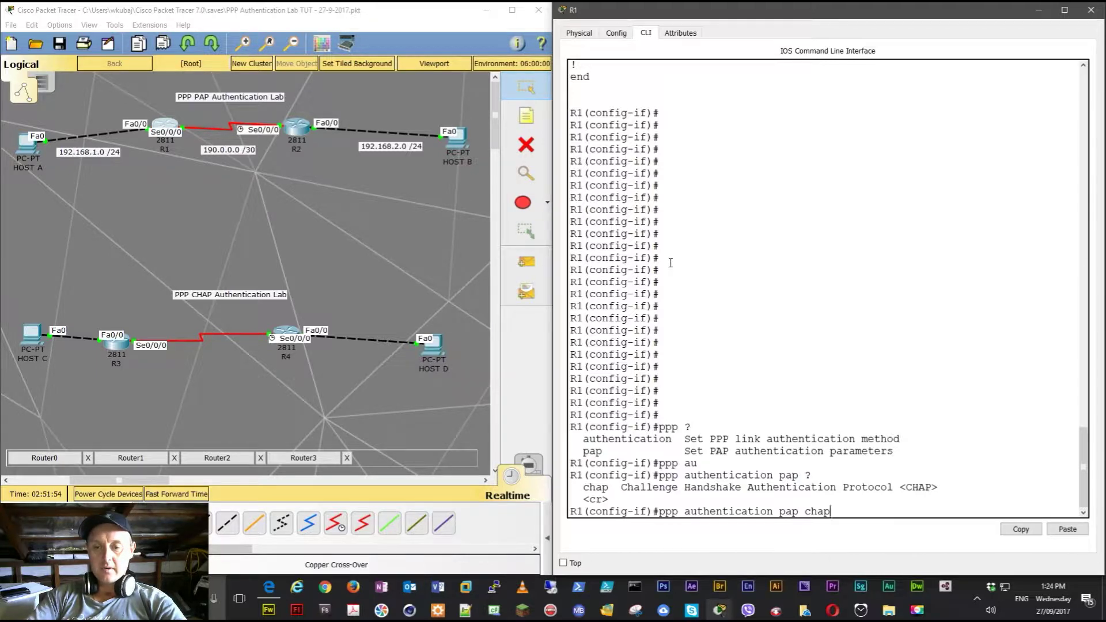
key("Return")
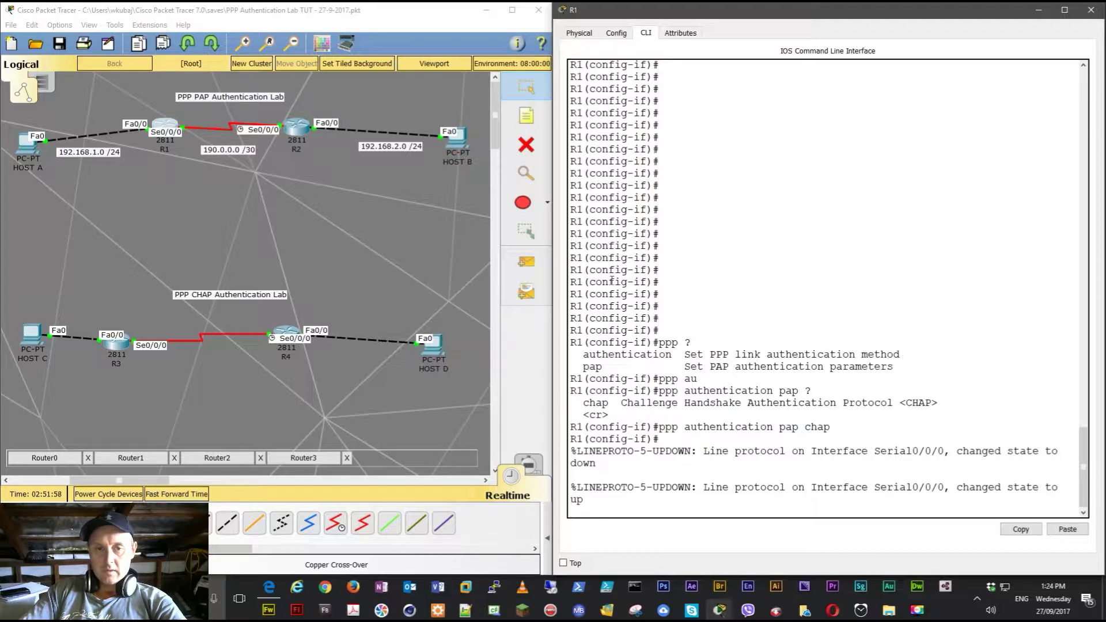
- Apply 'ppp authentication pap chap' on R2's Serial0/0/0 interface
left_click(302, 126)
left_click(768, 301)
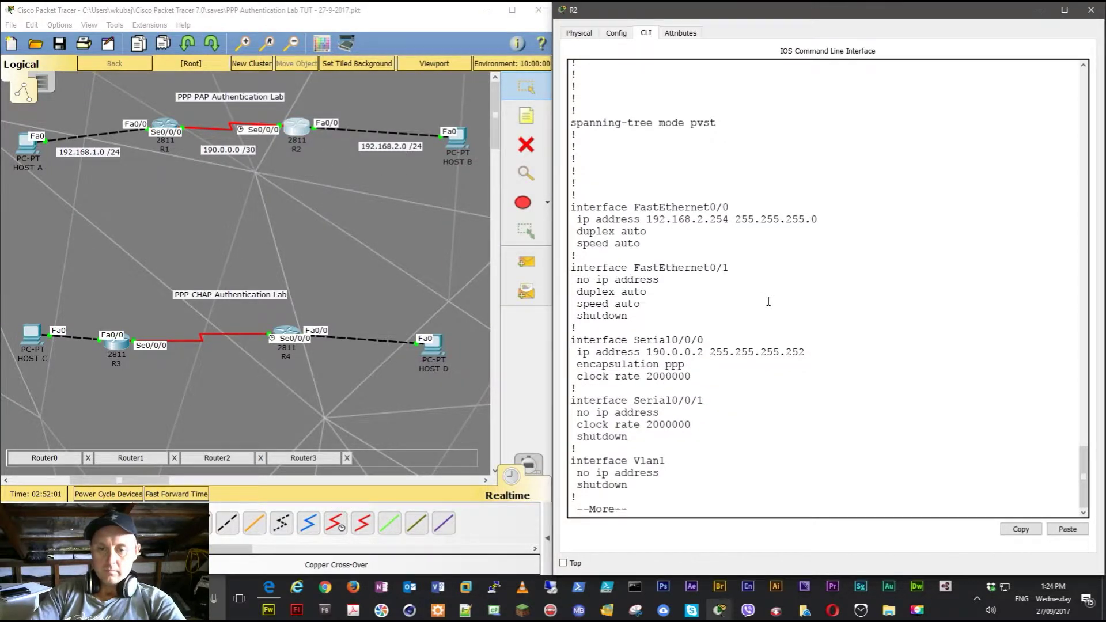
key("space")
key("Return")
key("Return")
key("Return")
key("Return")
key("Return")
key("Return")
key("Return")
key("Return")
key("Return")
key("Return")
key("Return")
key("Return")
key("Return")
key("Return")
key("Return")
key("Return")
key("Return")
key("Return")
key("Return")
key("Return")
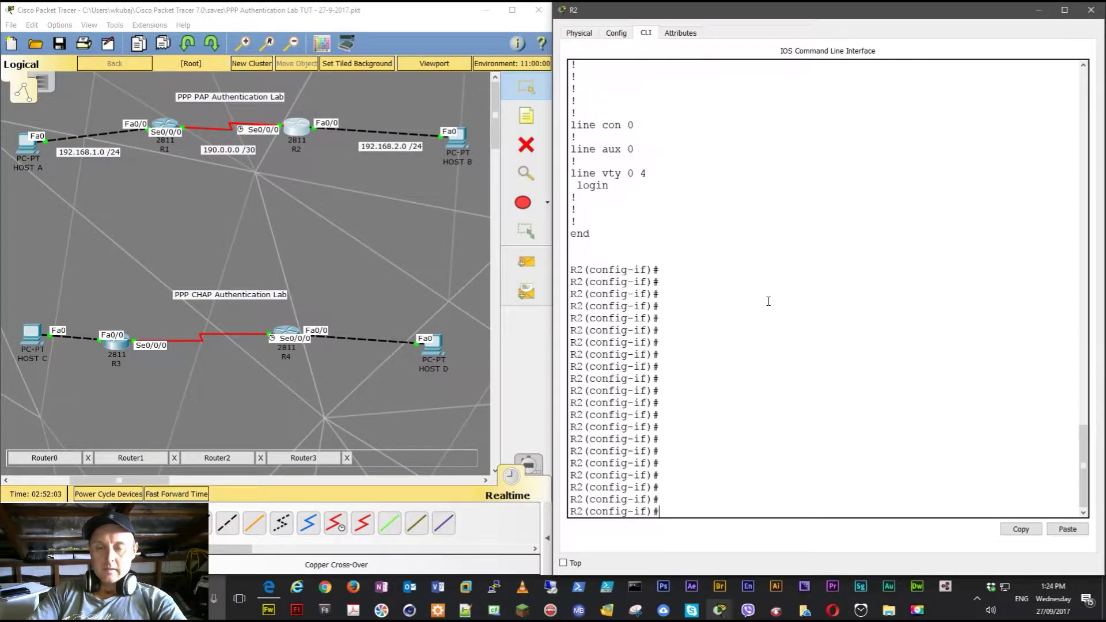
type("ppp au")
key("Tab")
type("?")
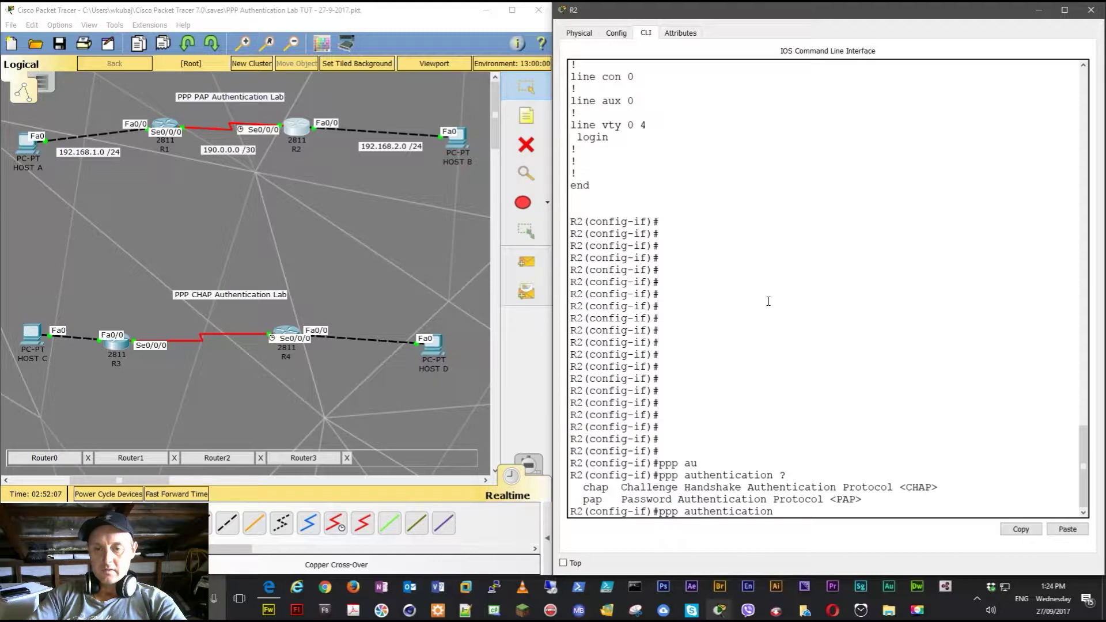
type("p")
key("Tab")
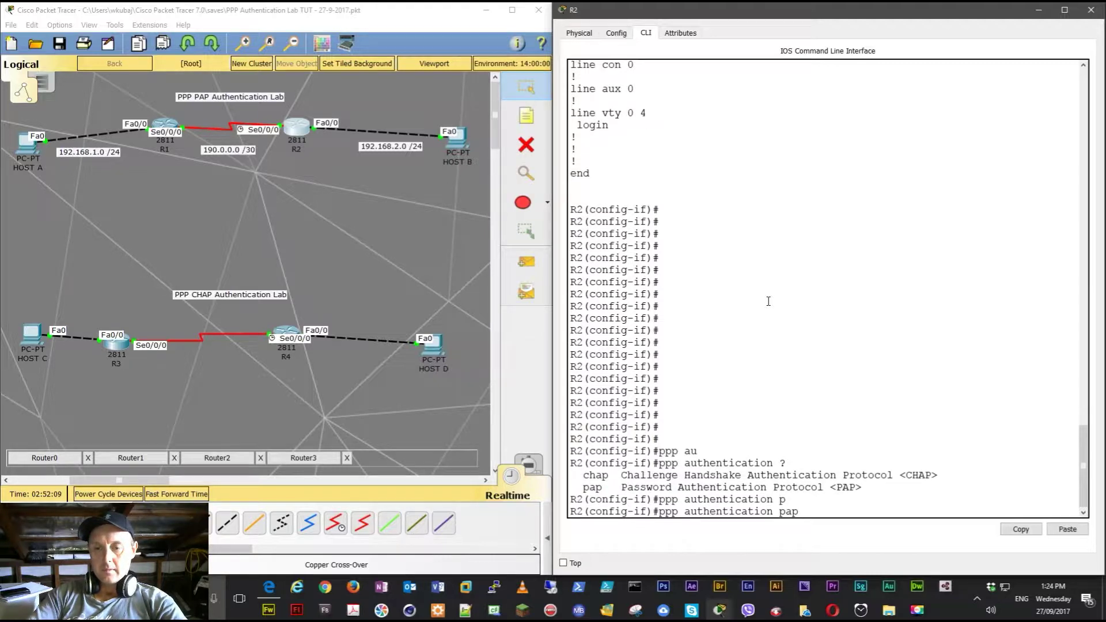
type("?ch")
key("Tab")
key("Return")
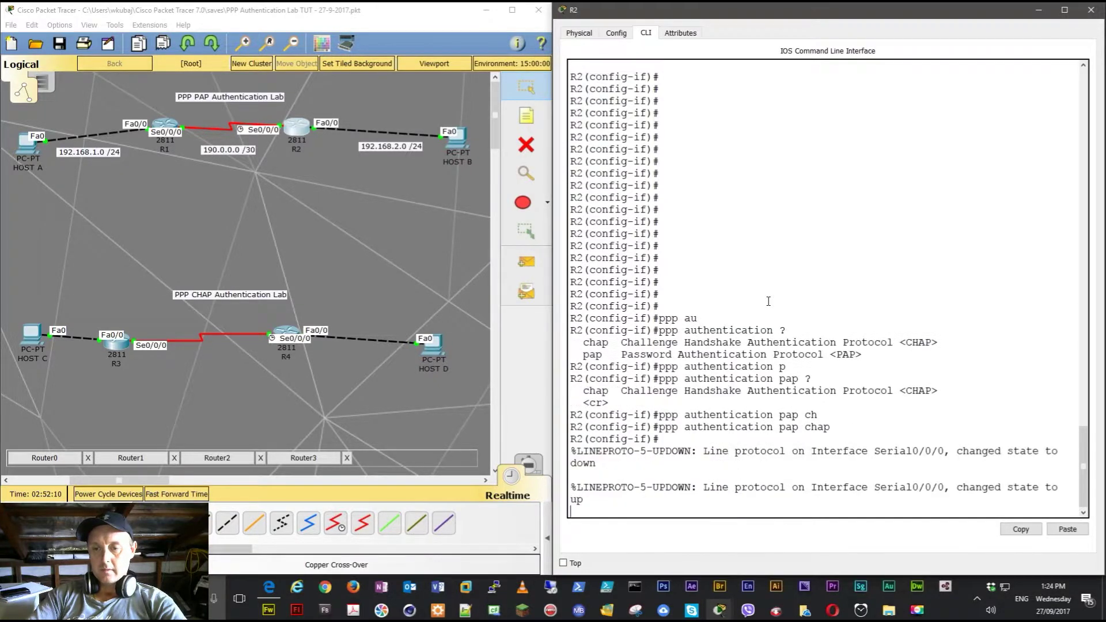
- Ping 190.0.0.1 from R2, getting 5/5 replies
key("Return")
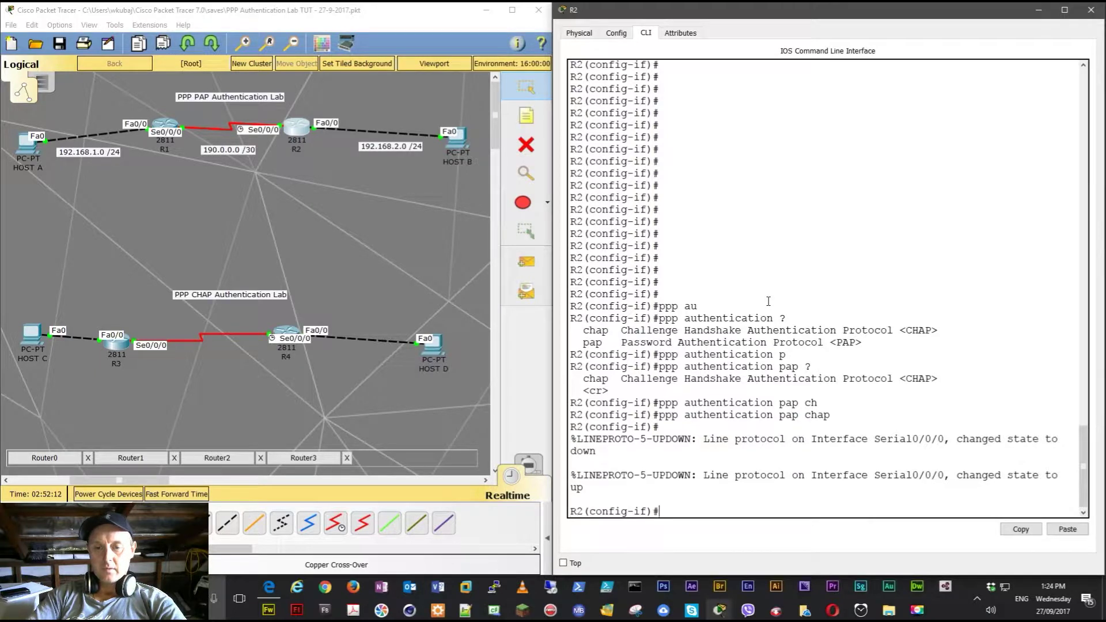
key("Return")
key("Return")
key("Return")
key("Return")
key("Return")
key("Return")
key("Return")
key("Return")
key("Return")
key("Return")
key("Return")
key("Return")
key("Return")
key("Return")
key("Return")
key("Return")
key("Return")
key("Return")
key("Return")
key("Return")
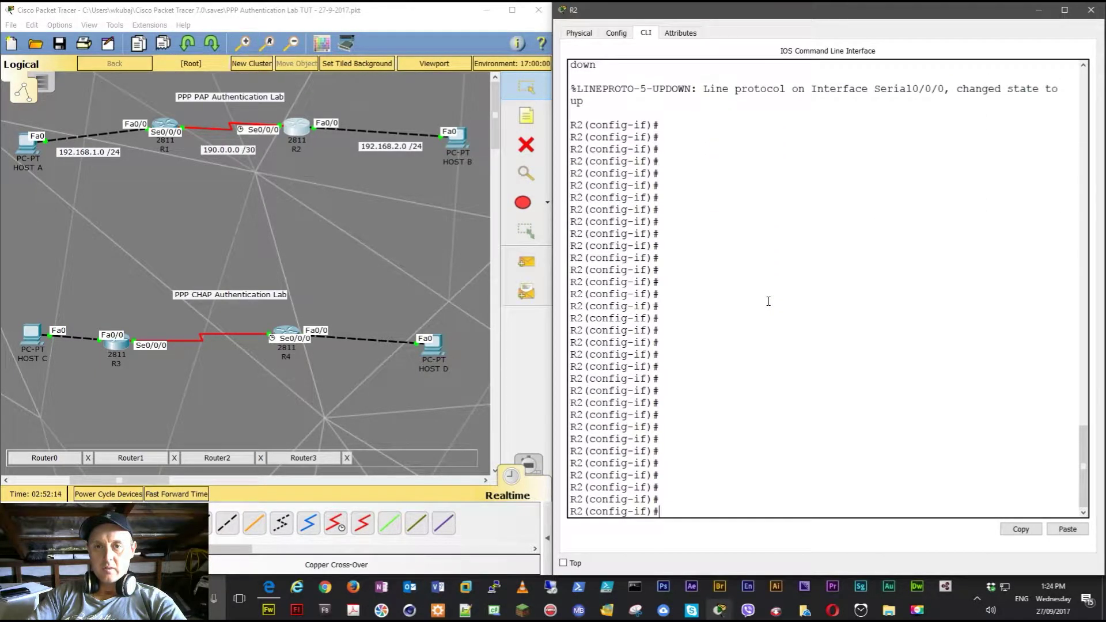
key("Return")
key("Return")
key("Return")
key("Return")
key("Return")
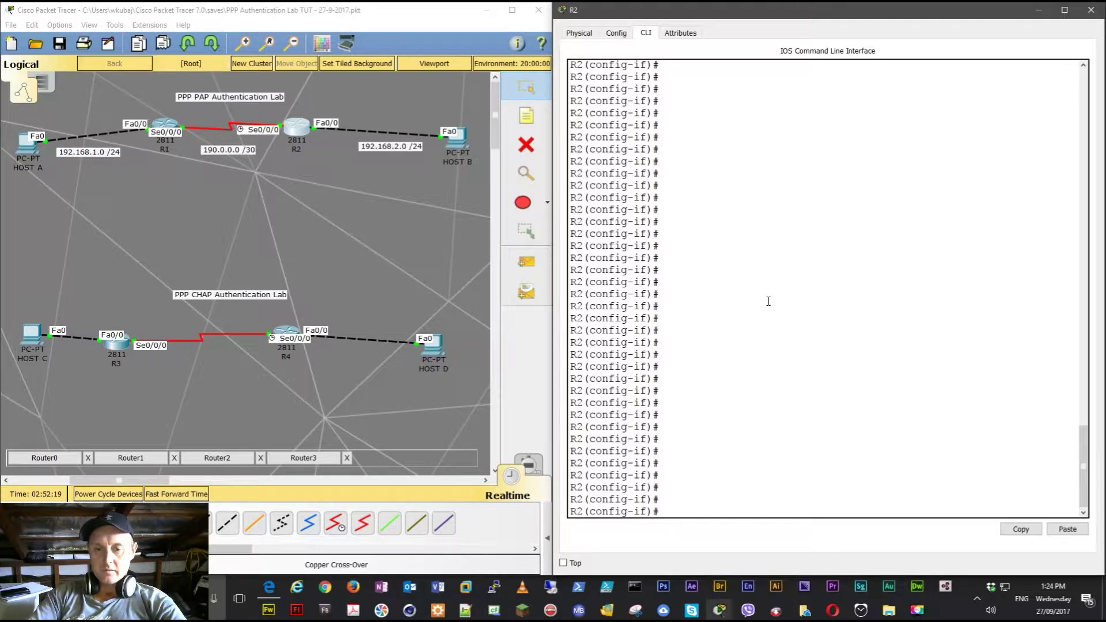
type("do ping 190.0.0.1")
key("Return")
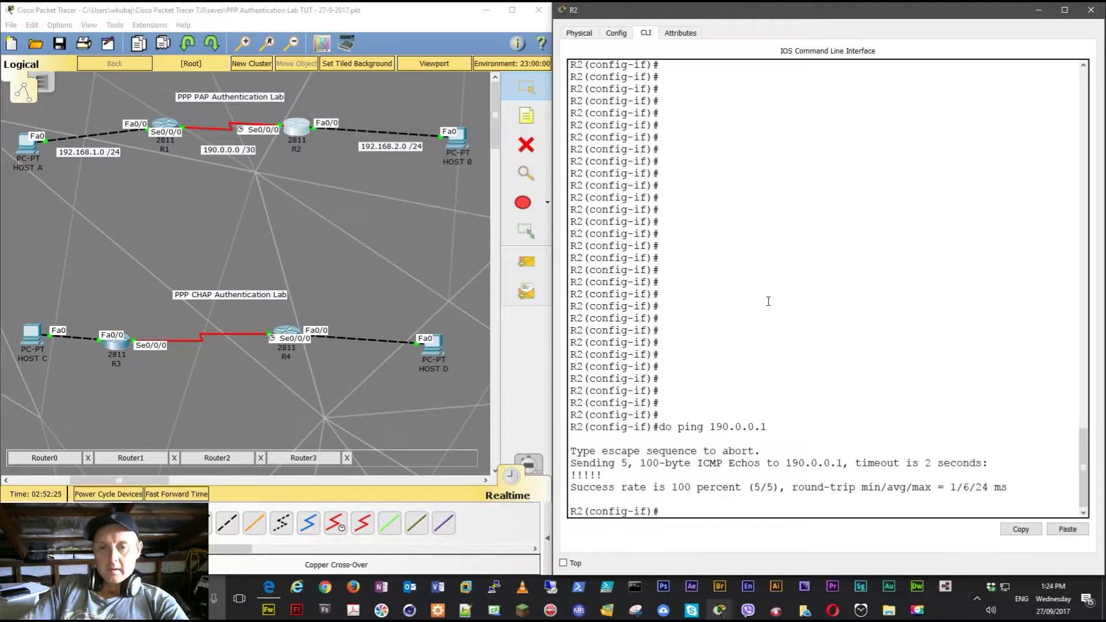
- From R1's interface configuration prompt, run 'do ping 190.0.0.2' and get 5/5 replies
left_click(166, 126)
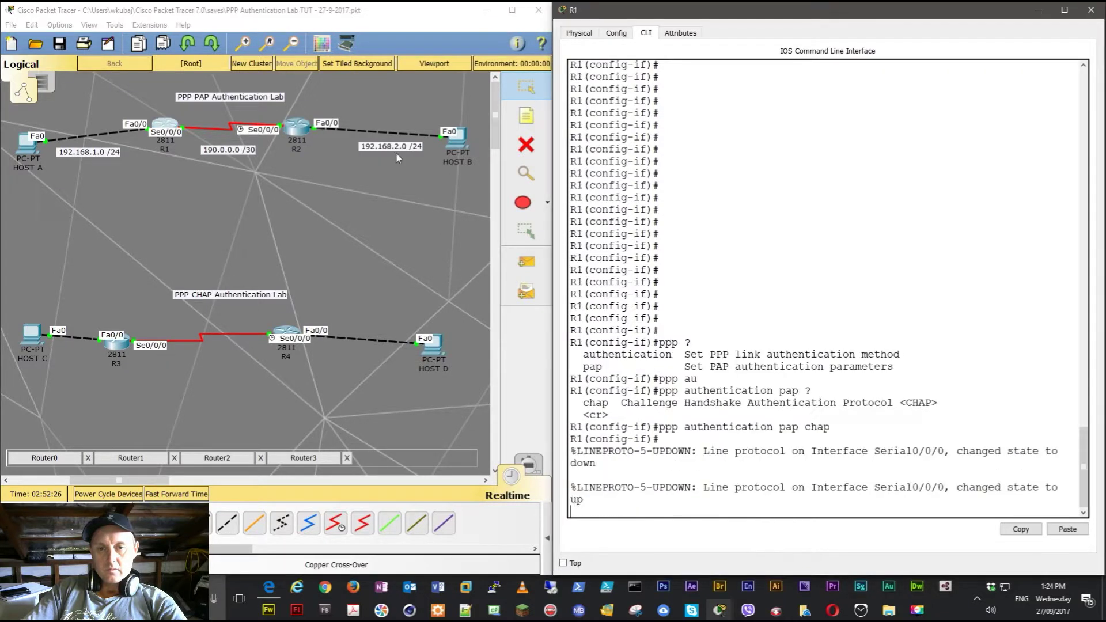
key("Up")
key("BackSpace")
key("BackSpace")
key("BackSpace")
key("BackSpace")
key("BackSpace")
key("BackSpace")
key("BackSpace")
key("BackSpace")
key("BackSpace")
key("BackSpace")
key("BackSpace")
key("BackSpace")
key("BackSpace")
key("BackSpace")
key("BackSpace")
key("BackSpace")
key("BackSpace")
key("BackSpace")
key("BackSpace")
key("BackSpace")
key("BackSpace")
key("BackSpace")
key("BackSpace")
key("Tab")
key("BackSpace")
key("BackSpace")
type("ping 190")
key("BackSpace")
key("BackSpace")
key("BackSpace")
key("BackSpace")
key("BackSpace")
key("BackSpace")
key("BackSpace")
key("BackSpace")
type("do ping ")
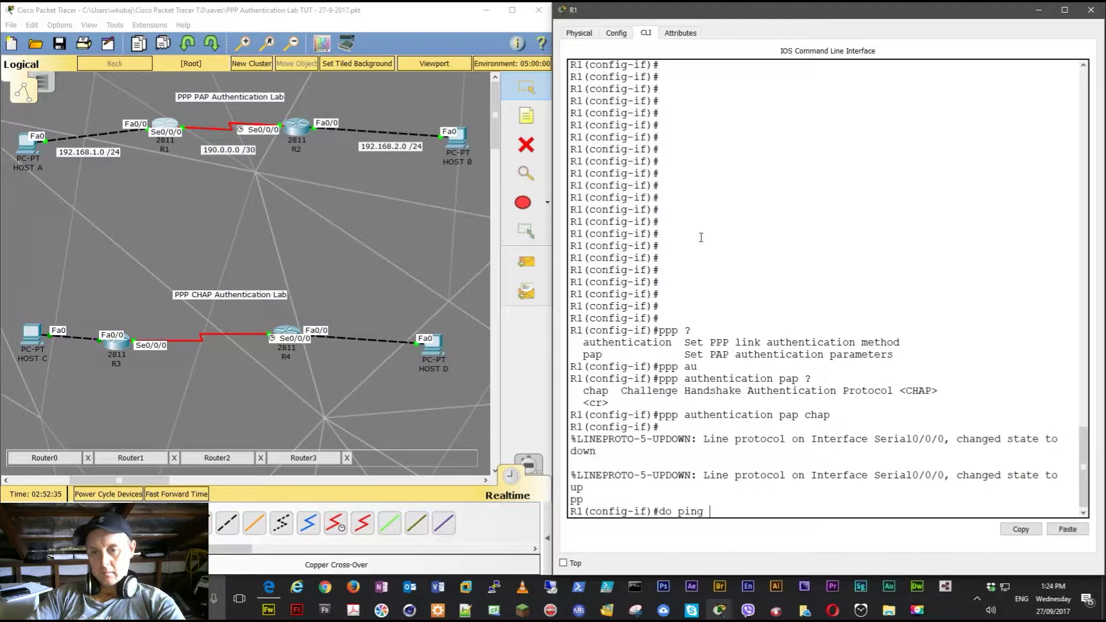
type("190.0.0.2")
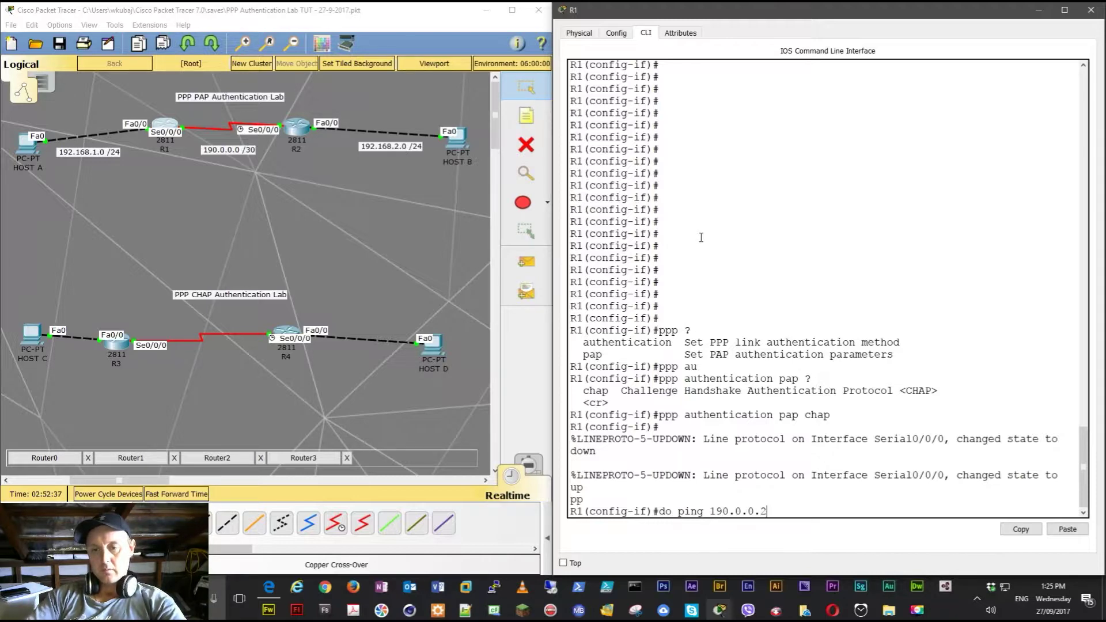
key("Return")
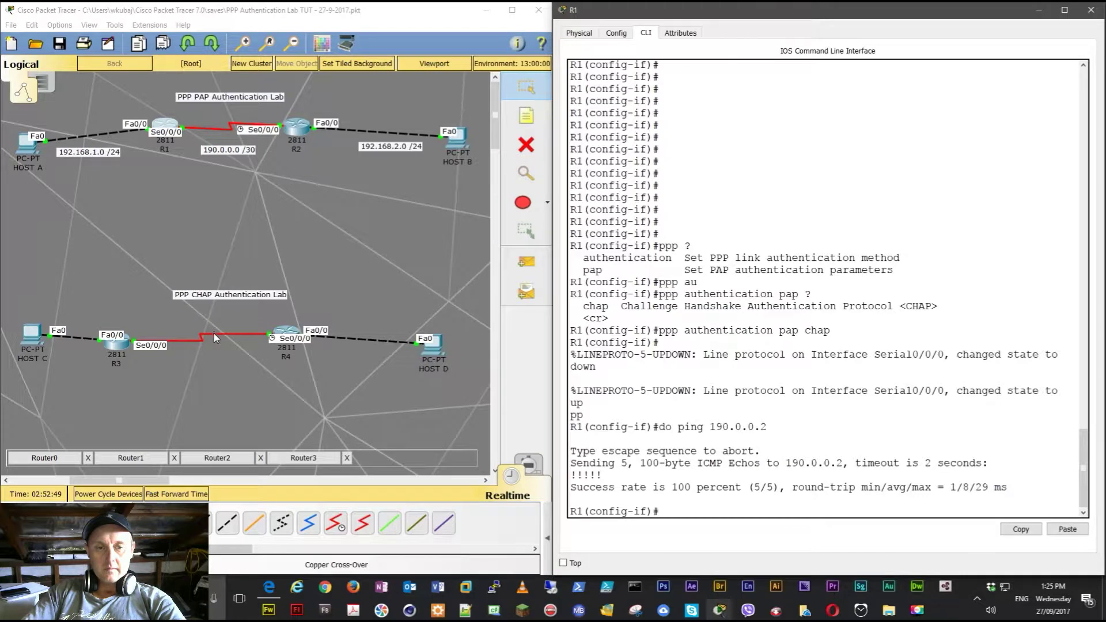
left_click(115, 341)
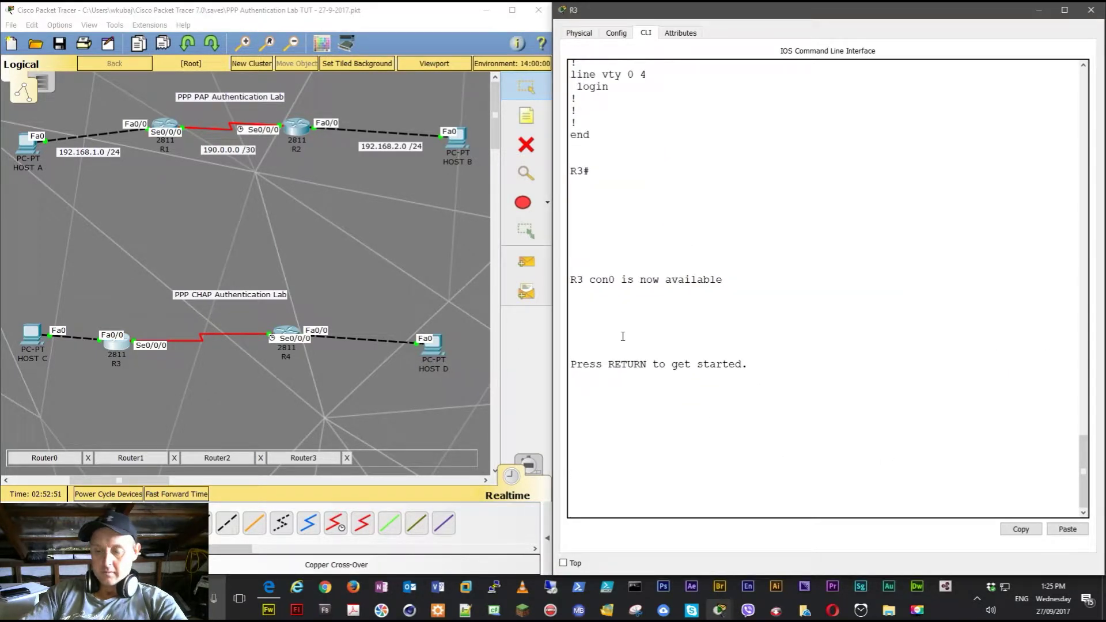
- Bring R3's console from user mode into global configuration mode with 'en' and 'conf t'
key("Return")
key("Return")
key("Return")
key("Return")
key("Return")
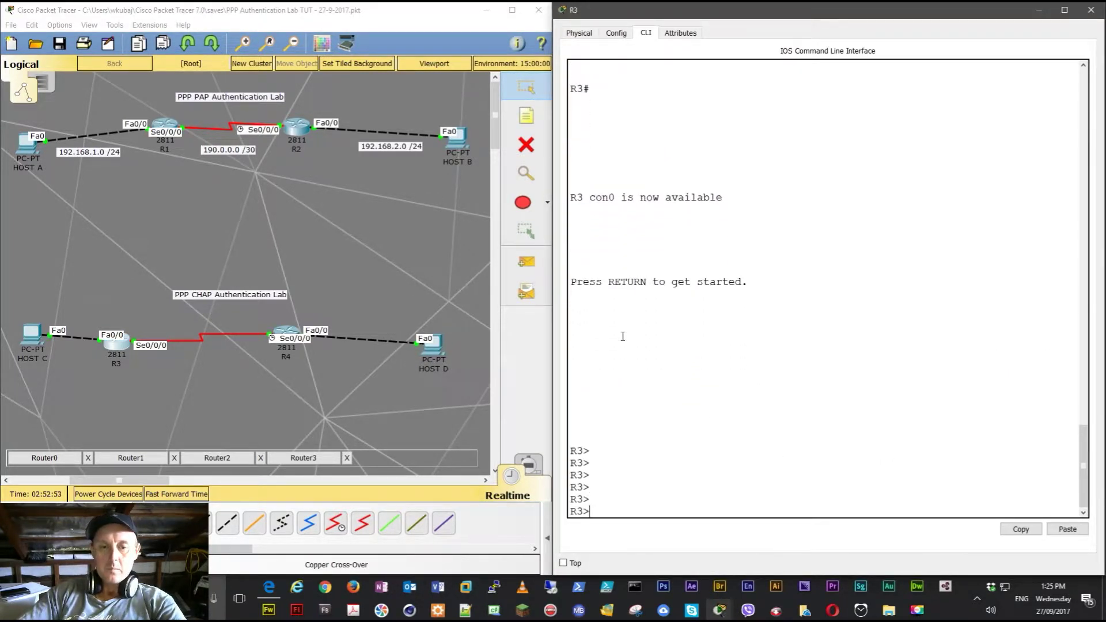
key("Return")
key("Return")
type("en")
key("Return")
type("conf t")
key("BackSpace")
key("BackSpace")
key("BackSpace")
key("BackSpace")
key("BackSpace")
key("BackSpace")
type("conf t")
key("Return")
key("Return")
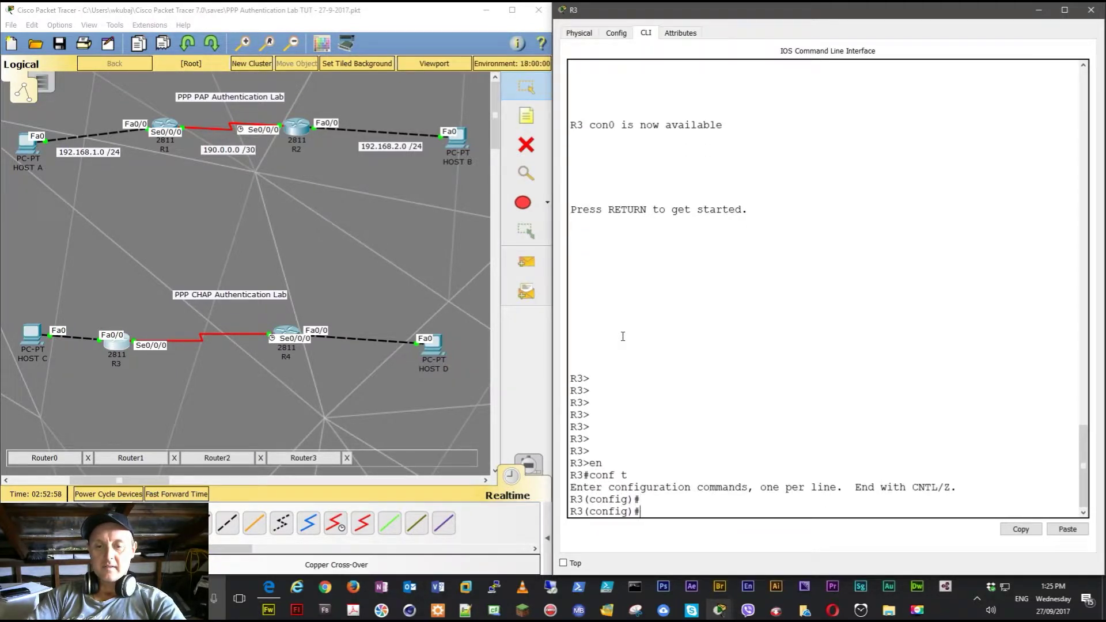
key("Return")
key("Return")
key("Return")
key("Return")
key("Return")
key("Return")
key("Return")
key("Return")
key("Return")
key("Return")
key("Return")
key("Return")
key("Return")
key("Return")
key("Return")
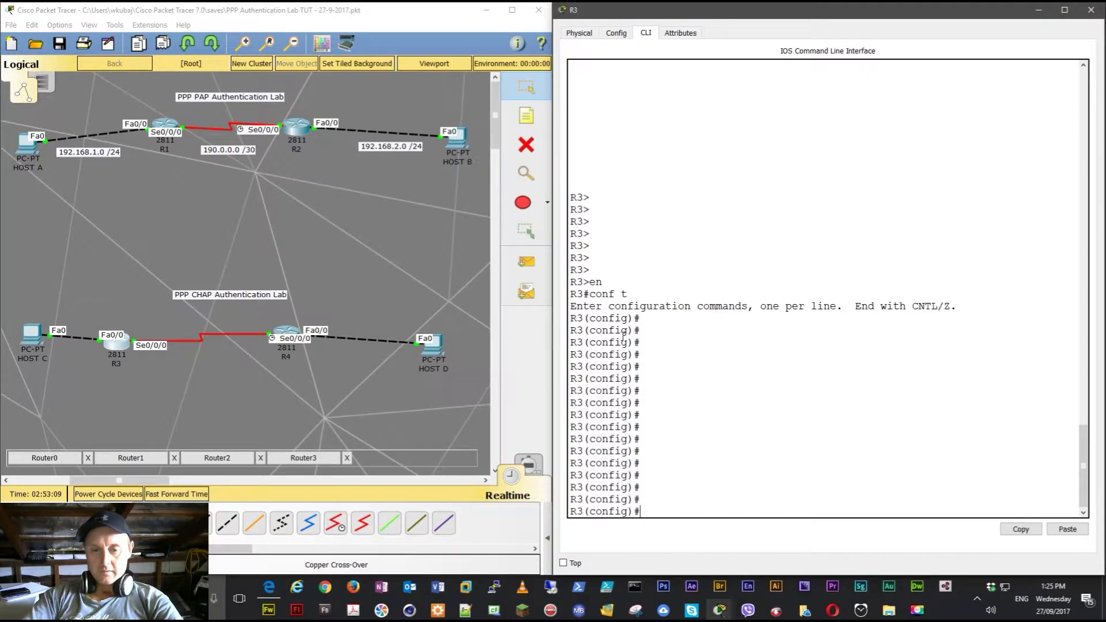
- Create local username R4 on R3 with the shared CHAP password
type("user")
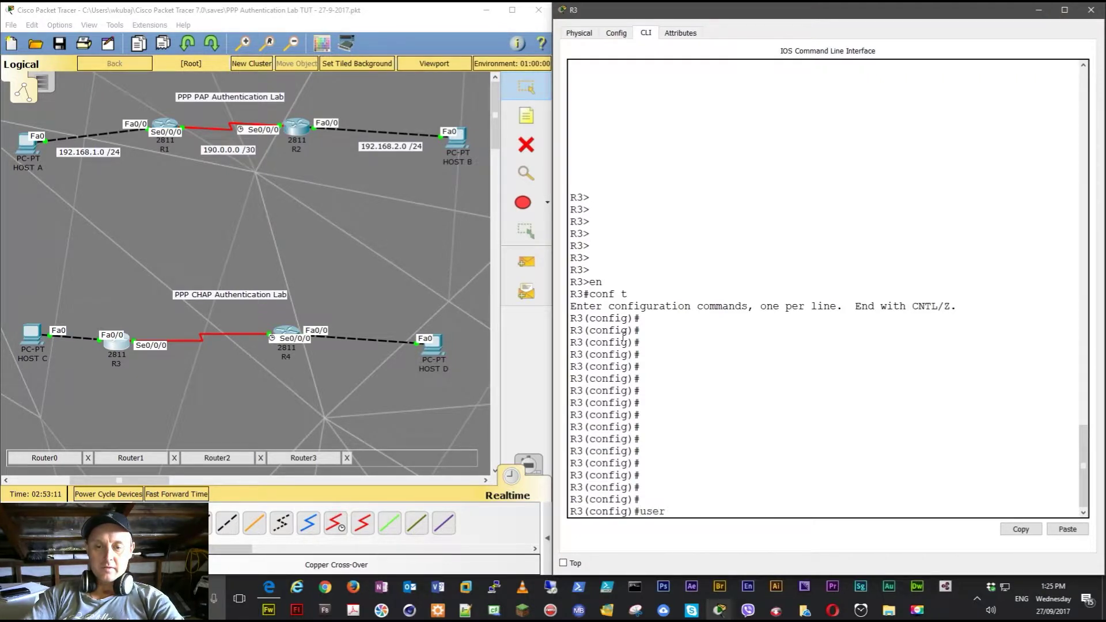
key("Tab")
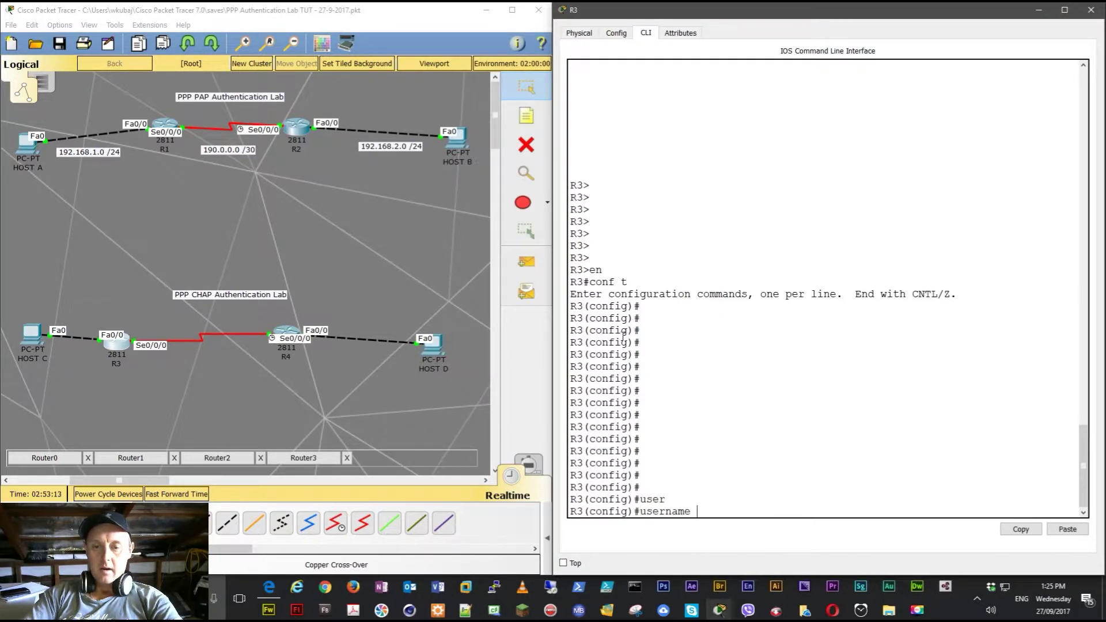
type("R4")
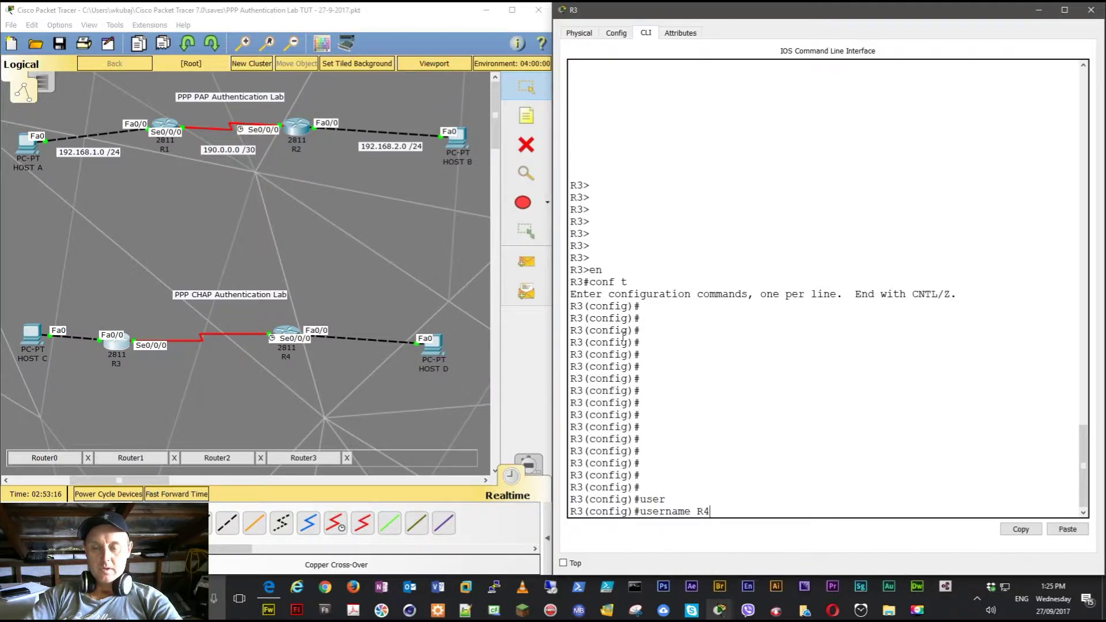
type(" pass")
key("Tab")
type("cisco")
key("Return")
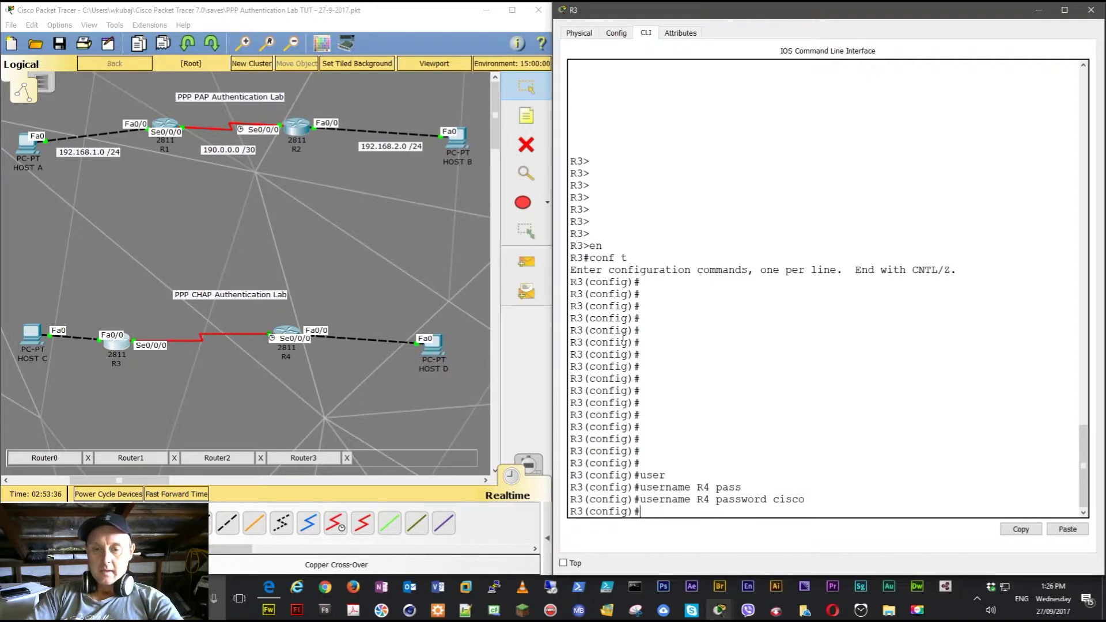
- Set PPP encapsulation on R3's Serial0/0/0 interface
type("int ser")
key("Tab")
type("0/0/")
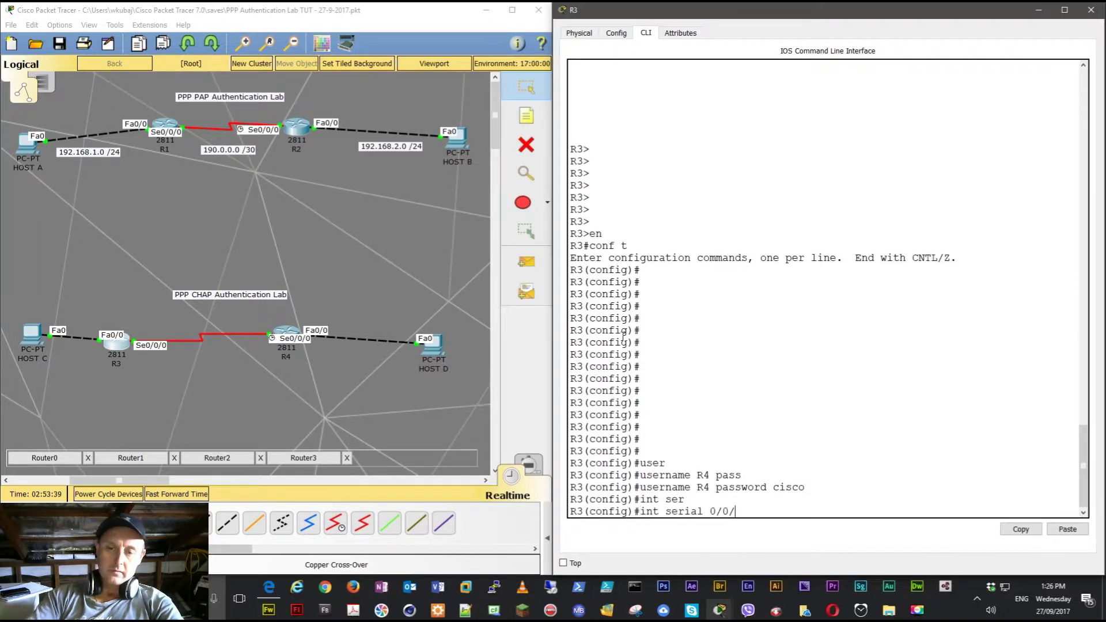
type("0")
key("Return")
type("en")
key("Tab")
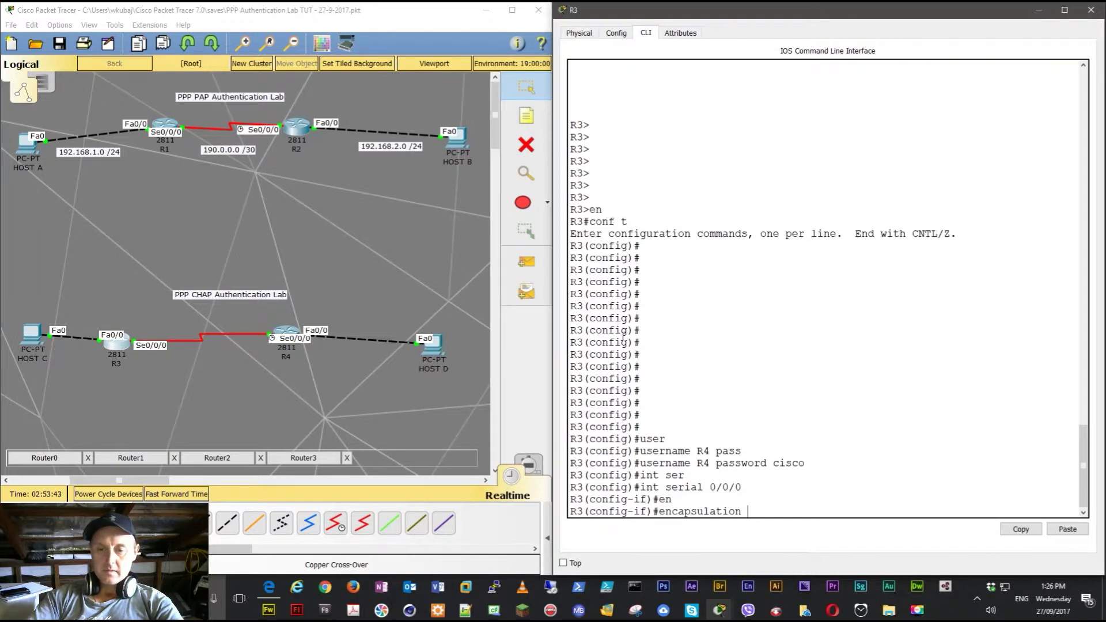
type("ppp")
key("Return")
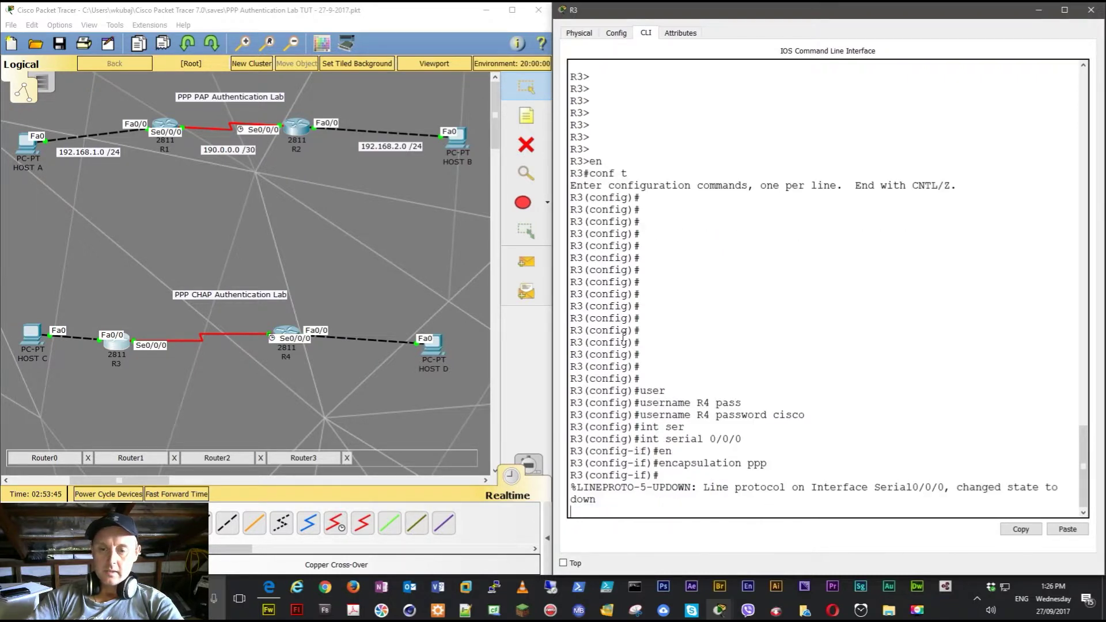
key("Return")
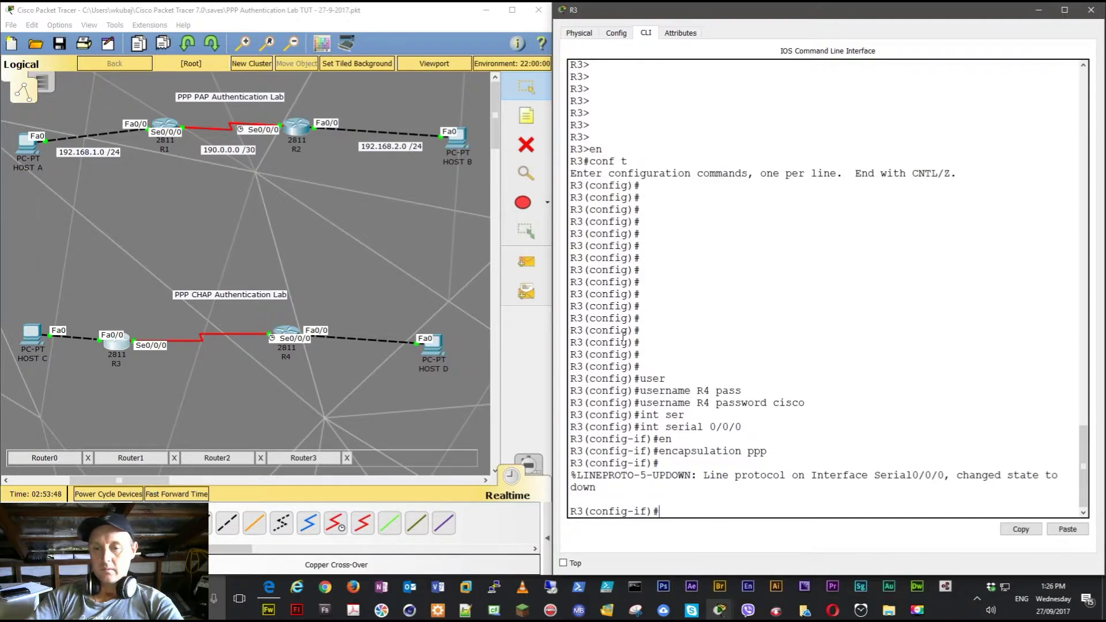
- Enable 'ppp authentication chap' on R3's Serial0/0/0
type("ppp ?   ")
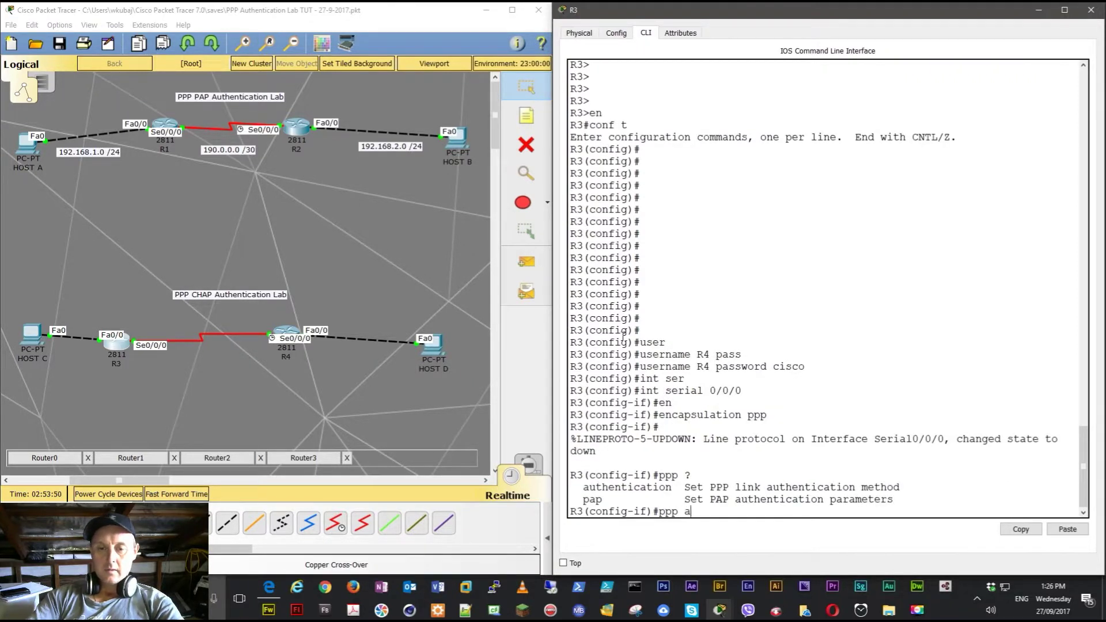
type("au")
key("Tab")
type("?ch")
key("Tab")
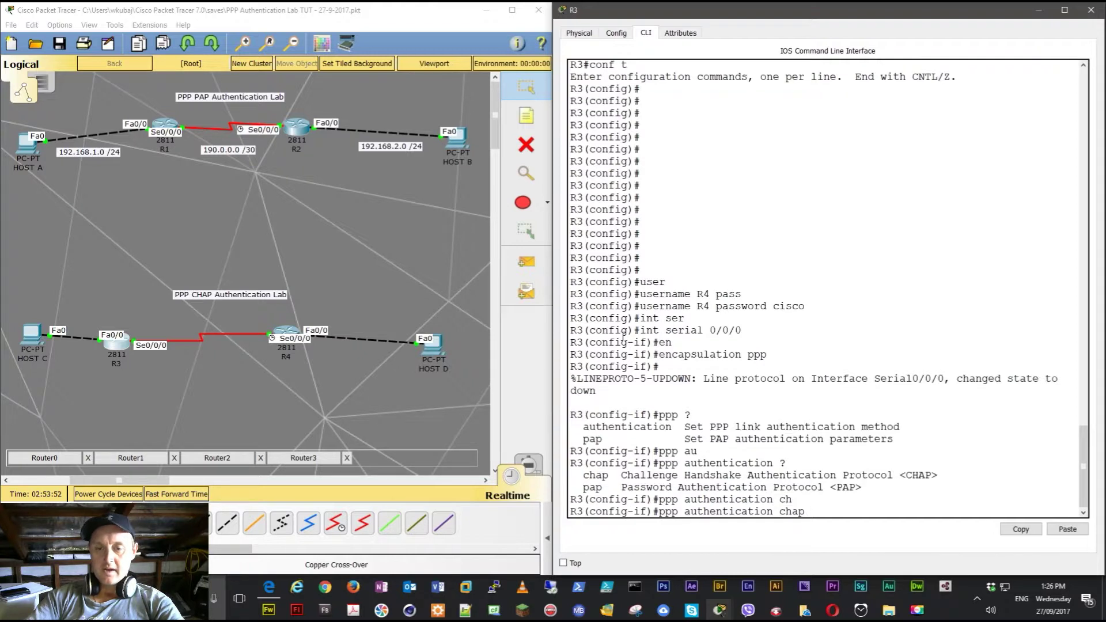
key("Return")
key("Return")
key("Return")
key("Return")
key("Return")
key("Return")
key("Return")
key("Return")
key("Return")
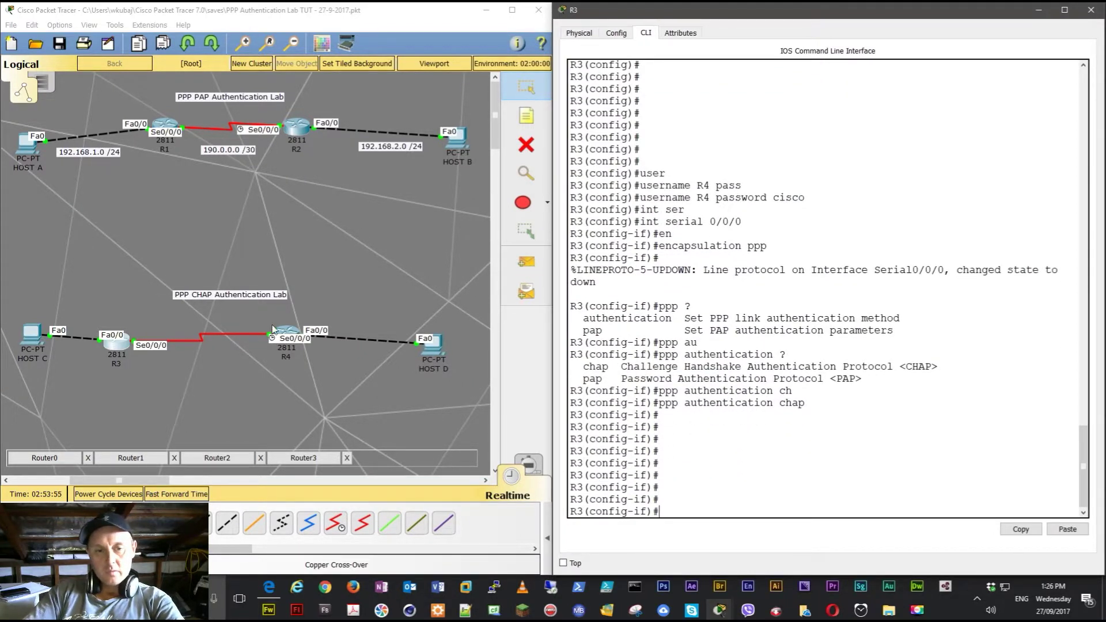
left_click(284, 333)
- Bring R4's console into global configuration mode with 'en' and 'conf t'
key("Return")
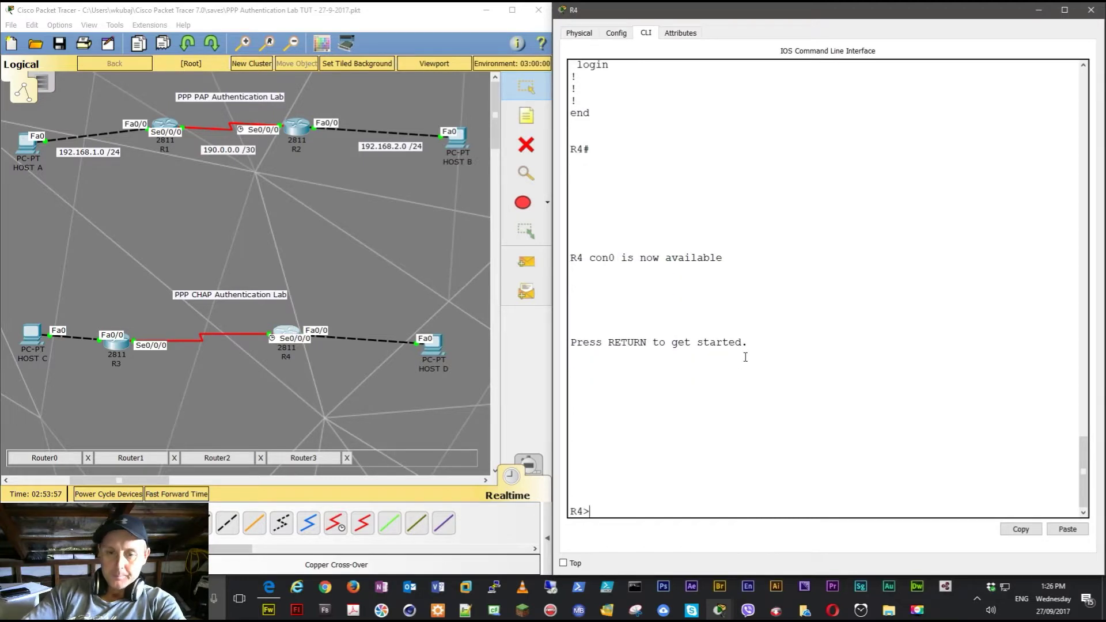
type("en")
key("Return")
type("conft")
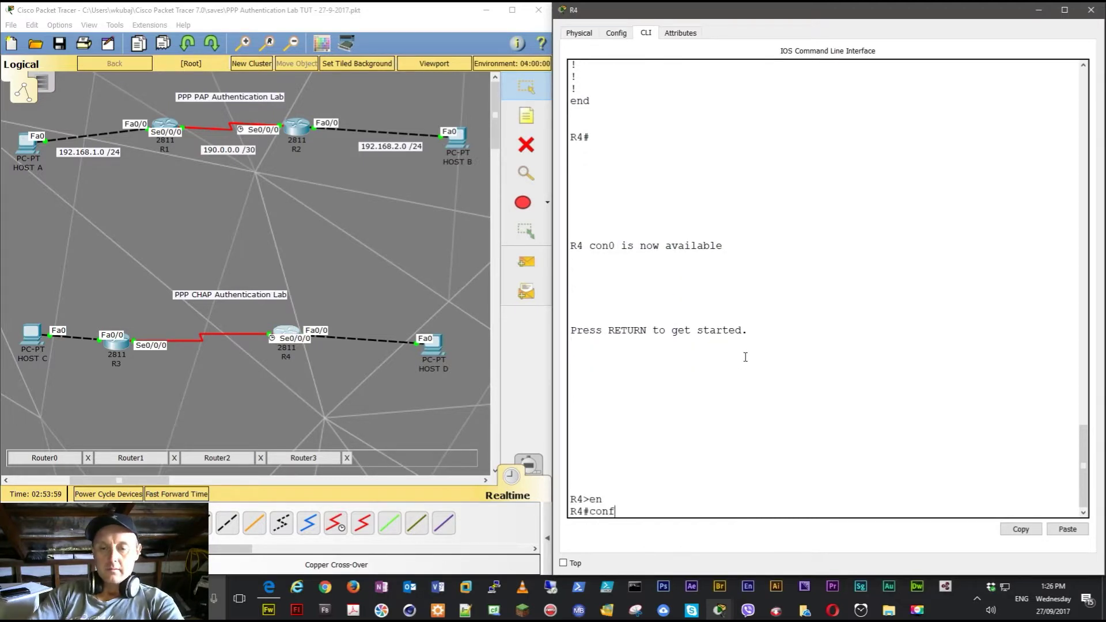
key("Return")
key("Return")
key("Return")
key("Return")
key("Return")
key("Return")
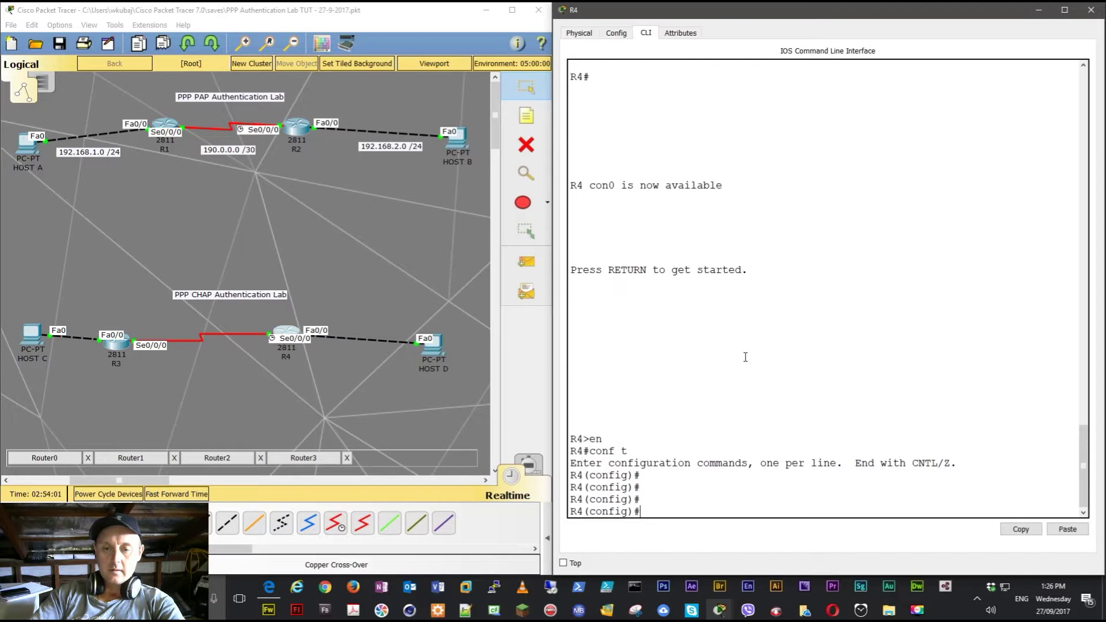
- Create local username R3 on R4 with the shared CHAP password
type("use")
key("Tab")
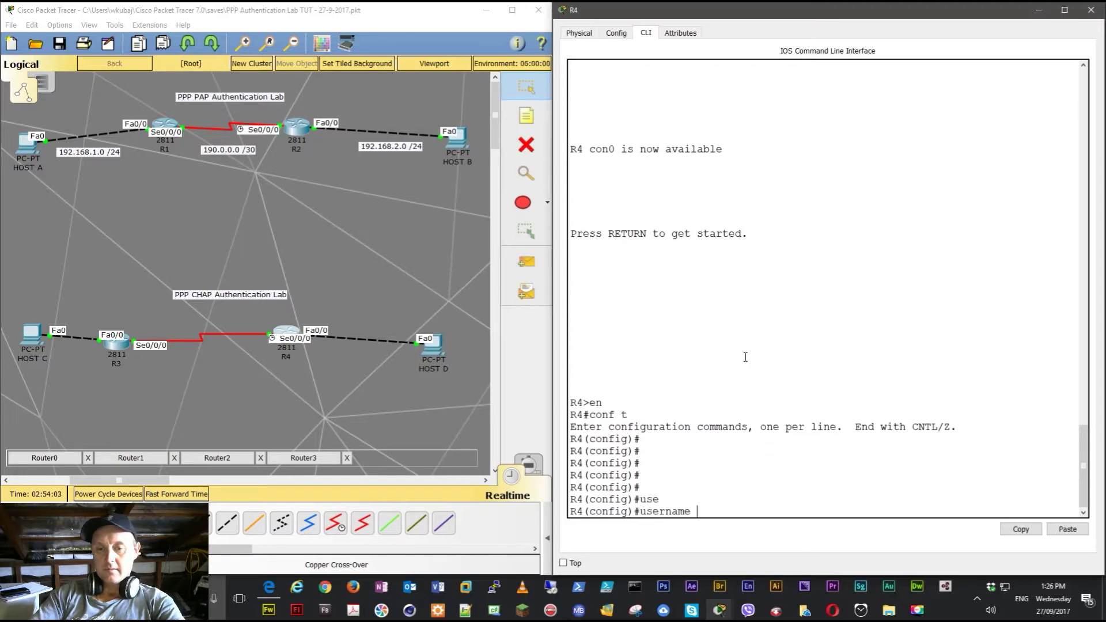
type("R3 psas")
key("Tab")
type("cisco")
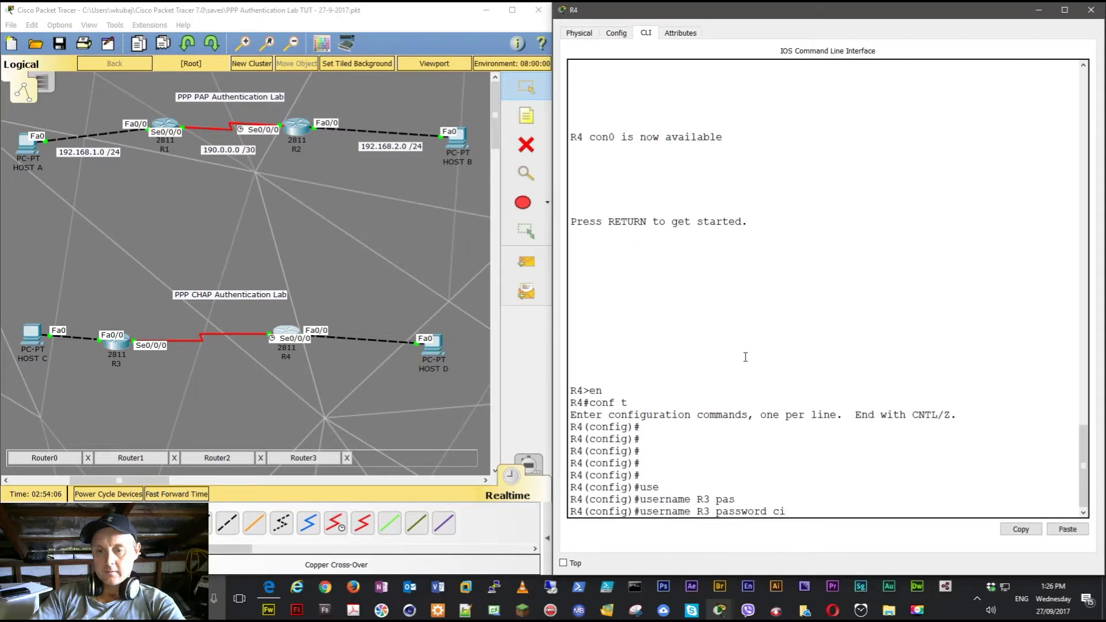
key("Return")
key("Return")
key("Return")
key("Return")
- Enter the interface command for R4's Serial0/0/0
type("int")
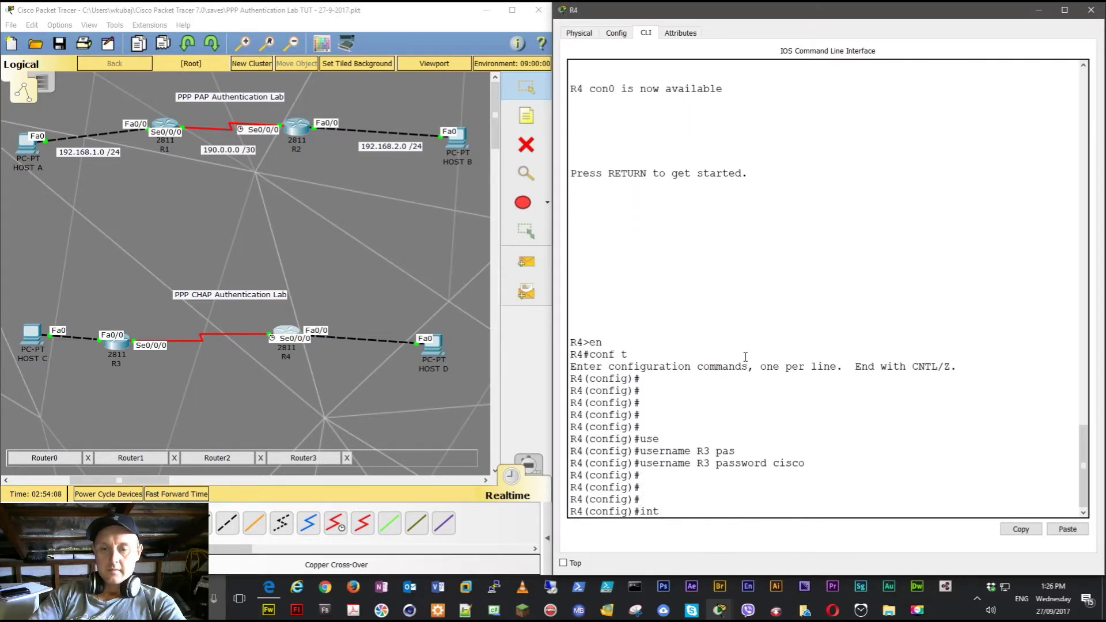
type(" ser")
key("Tab")
type("0/0/0")
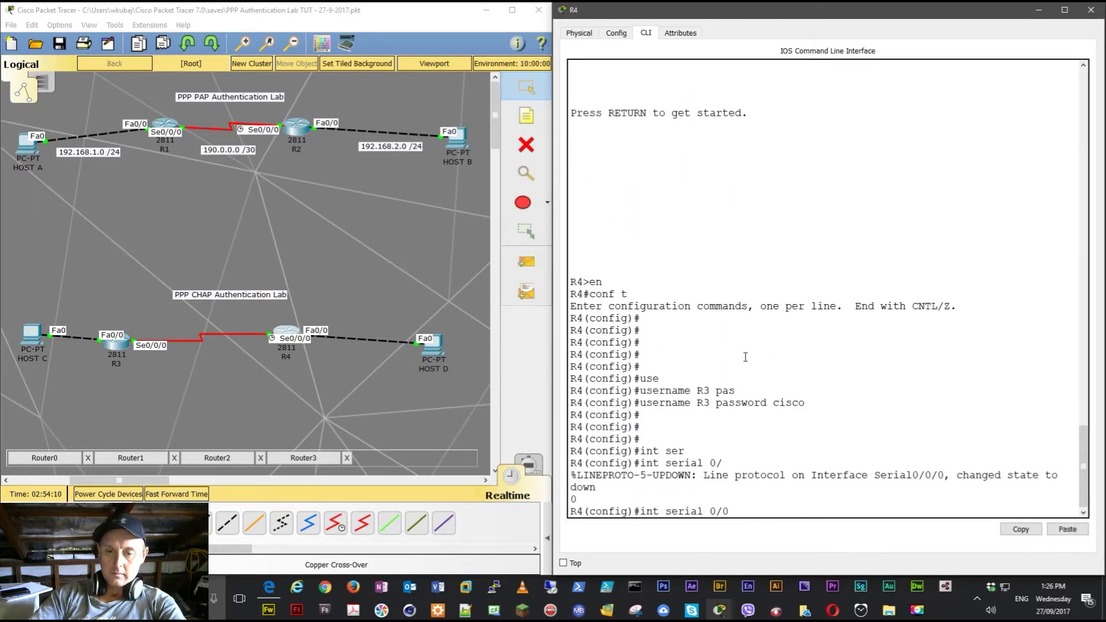
- Set PPP encapsulation on R4's Serial0/0/0 interface
key("Return")
key("Return")
key("Return")
key("Return")
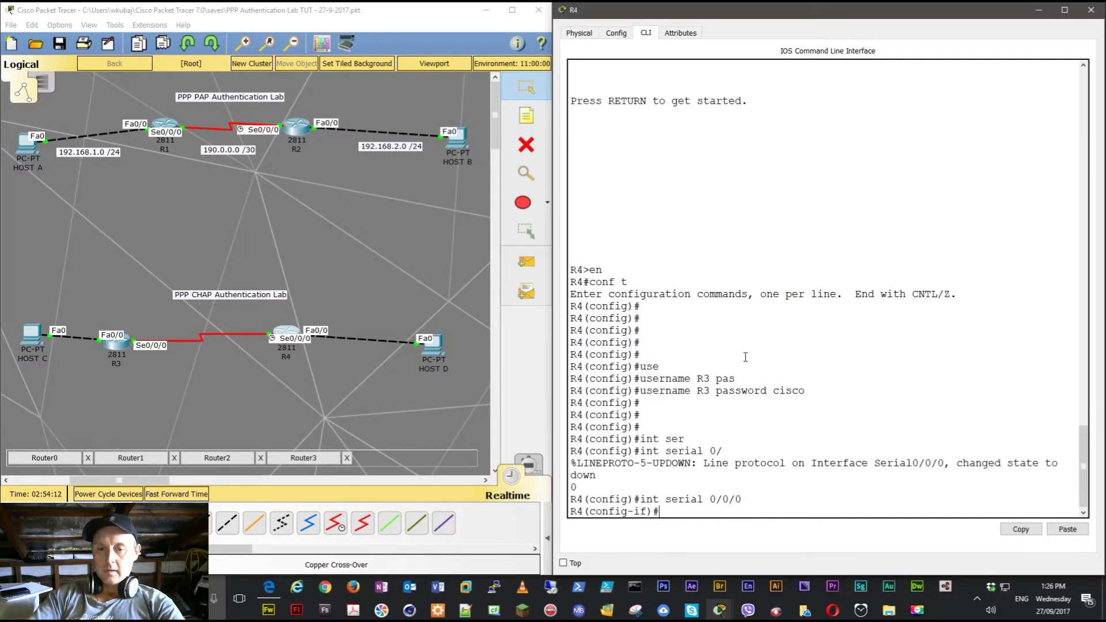
type("en")
key("Tab")
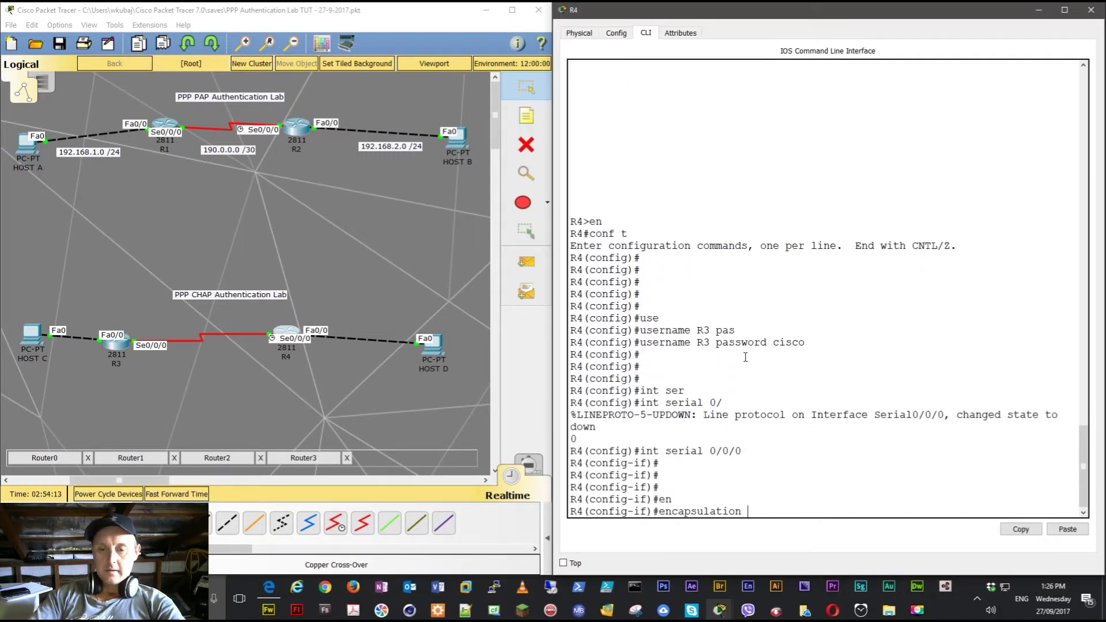
type("ppp")
key("Return")
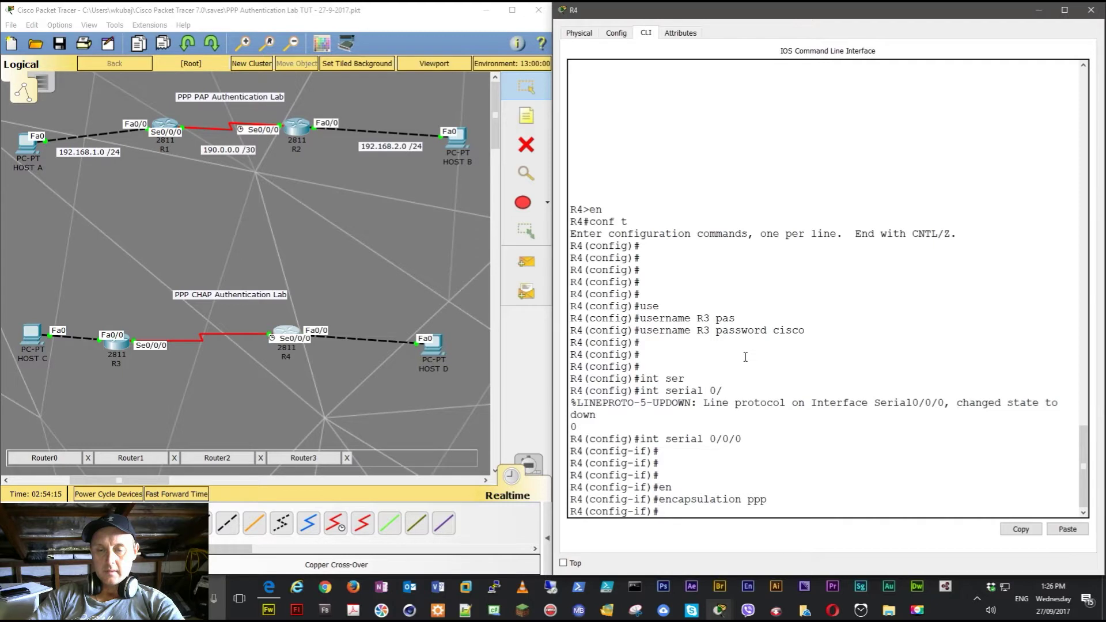
key("Return")
key("Return")
key("Return")
- Set PPP authentication on R4's Serial0/0/0 to CHAP followed by PAP
type("ip")
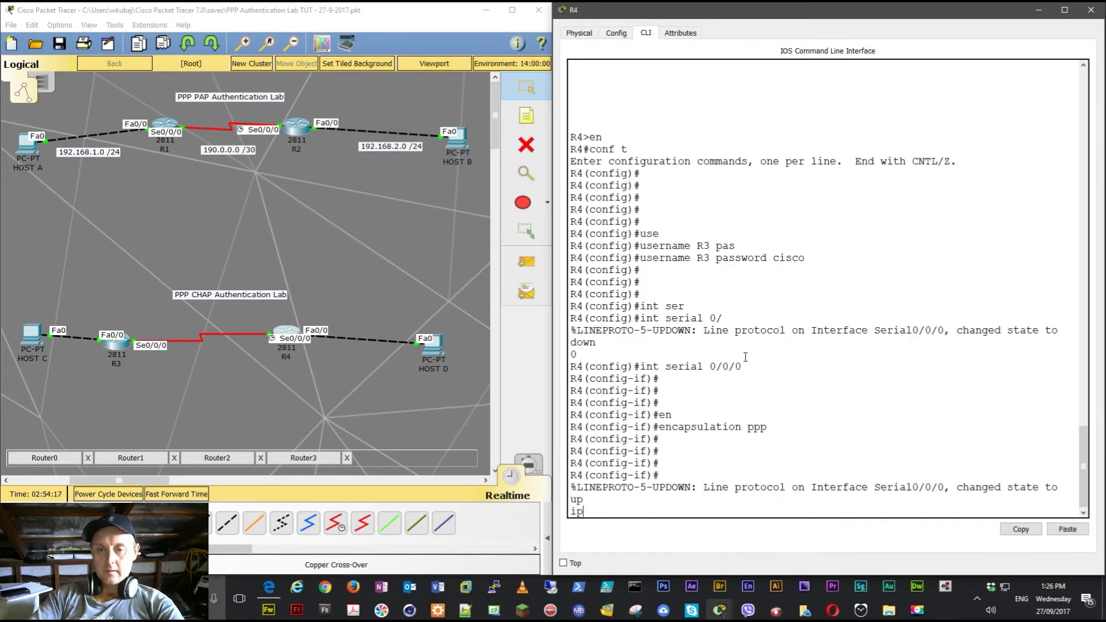
key("BackSpace")
key("BackSpace")
type("ppp au")
key("Tab")
type("?ch")
key("Tab")
type("p")
key("Return")
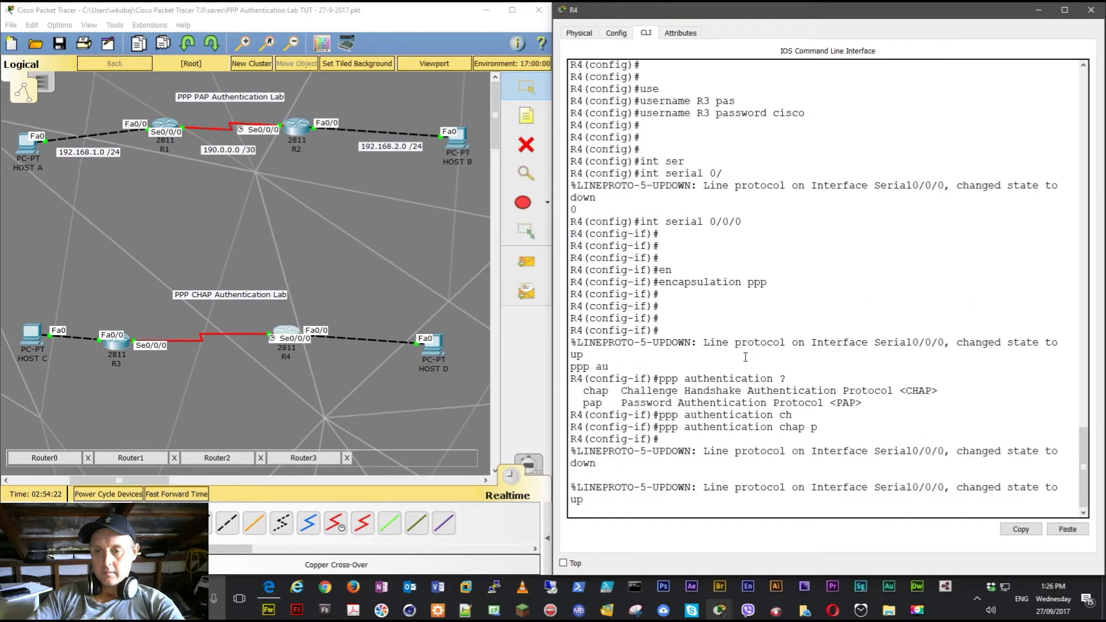
key("Return")
key("Return")
key("Return")
key("Return")
key("Return")
- Run 'do ping 190.0.0.1' from R4 and get 5/5 replies
type("do ping ")
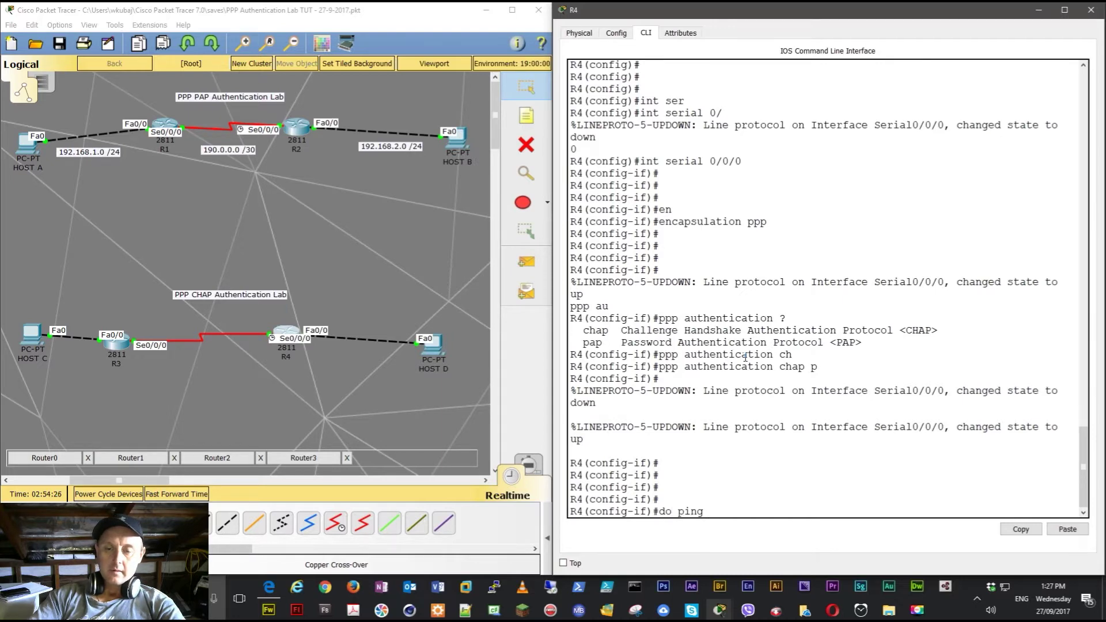
type("190.0.")
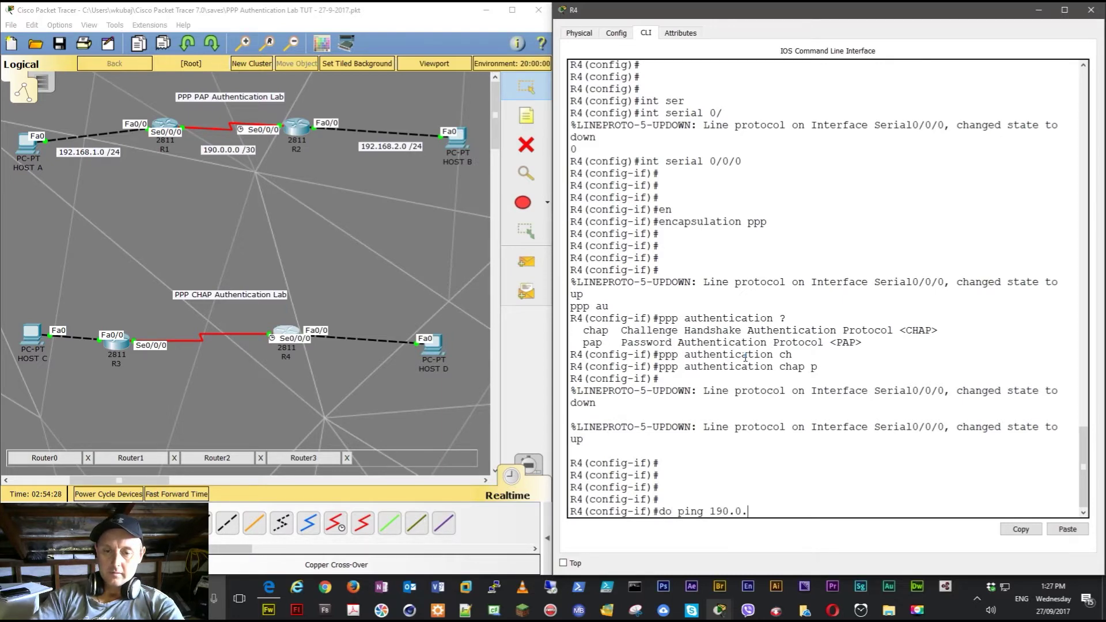
type("0.1")
key("Return")
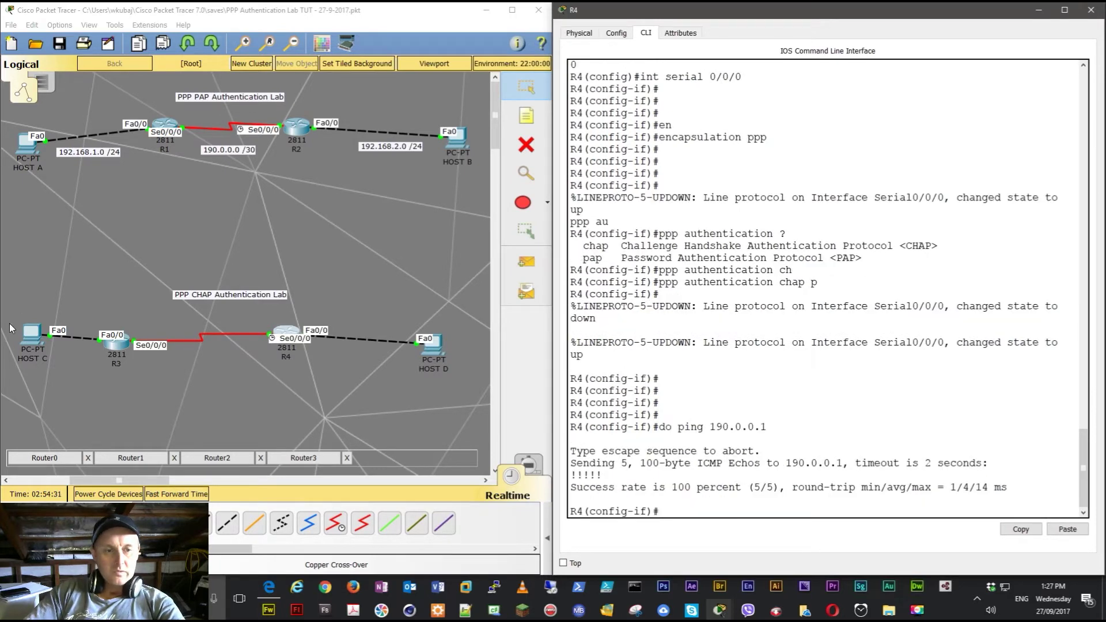
left_click(31, 336)
- In HOST C's Command Prompt, stop the running ping and check its IP settings with ipconfig
left_click(636, 206)
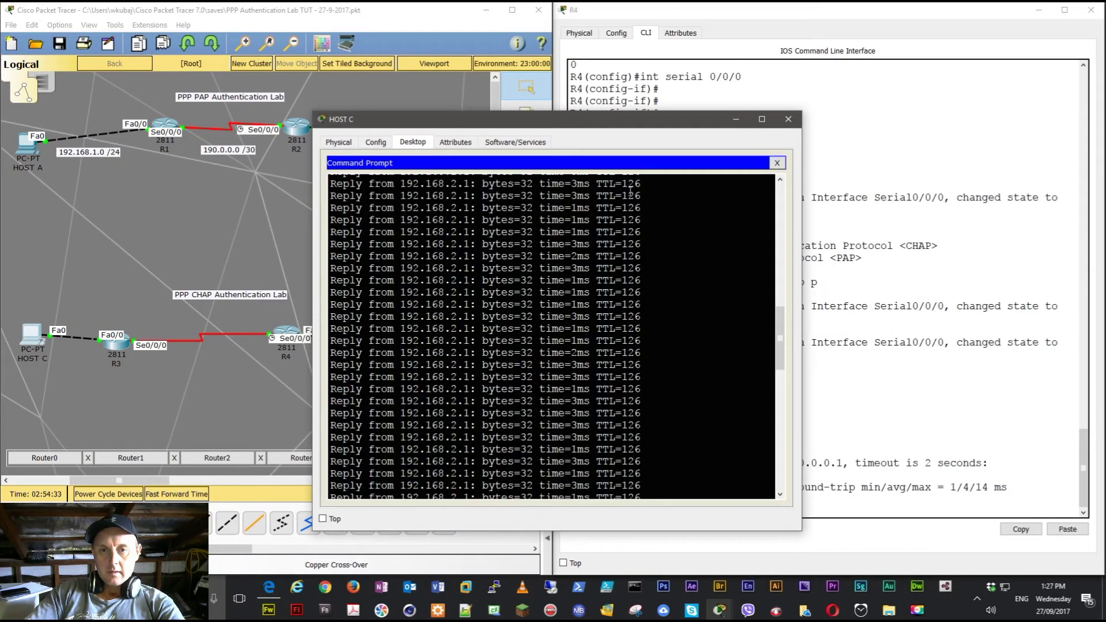
left_click_drag(539, 120, 273, 78)
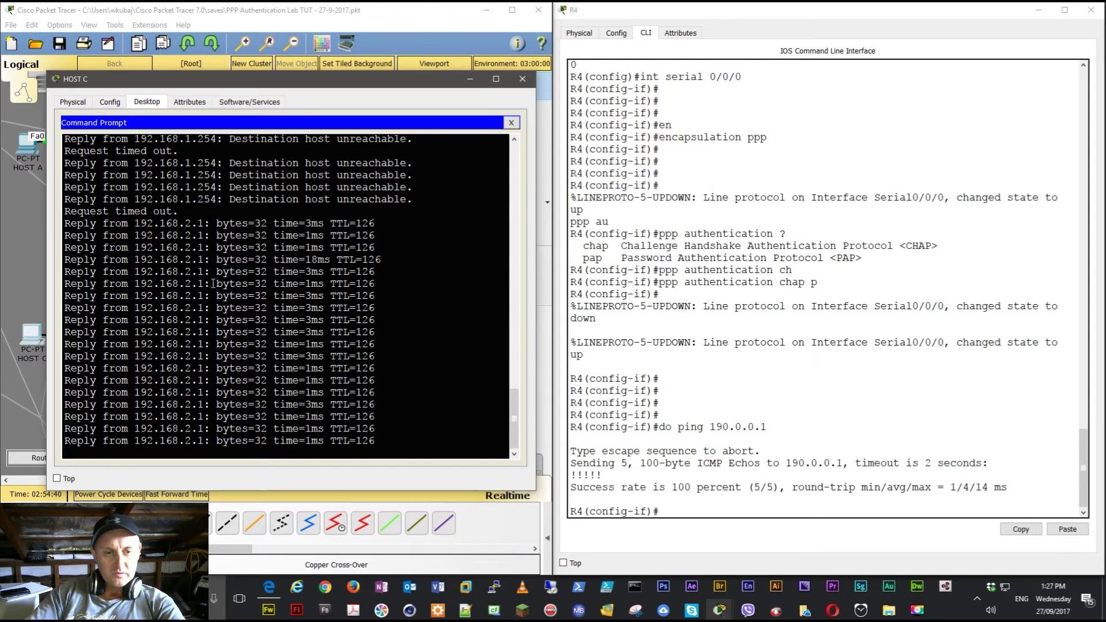
key("ctrl+c")
type("ipconfig")
key("Return")
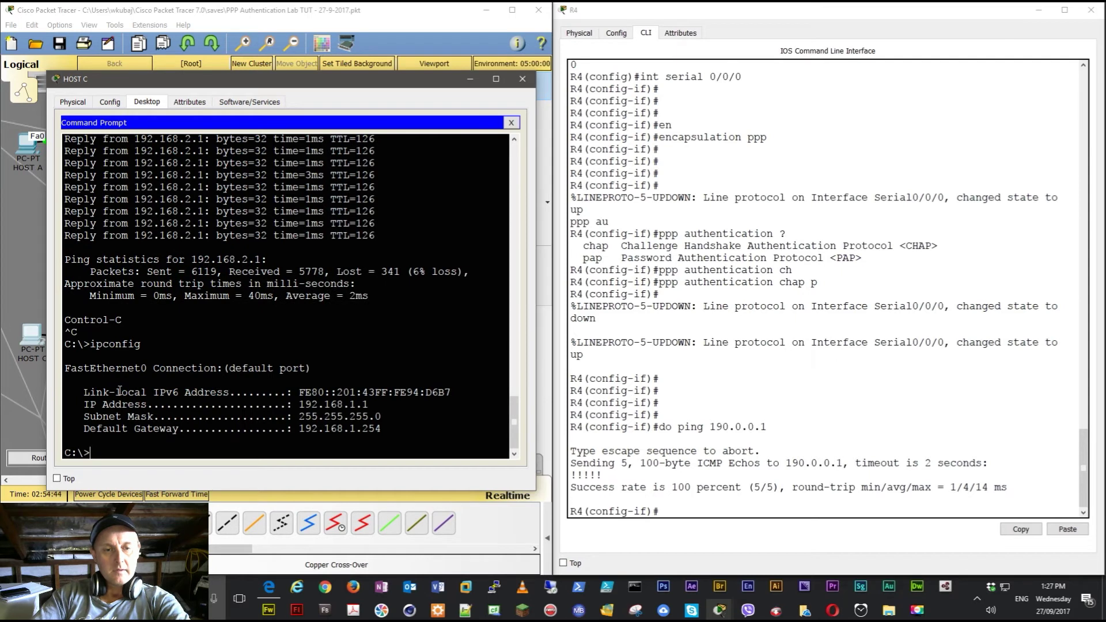
- Ping 192.168.2.1 from HOST C successfully, then close its window
type("ping 192.1678.")
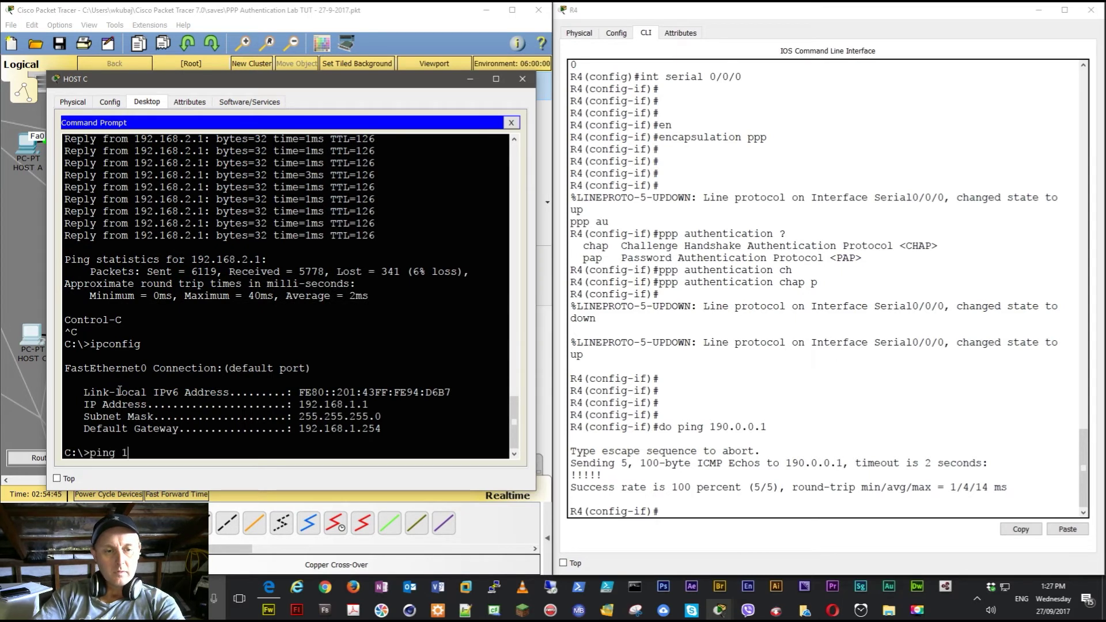
key("BackSpace")
key("BackSpace")
key("BackSpace")
type("8.")
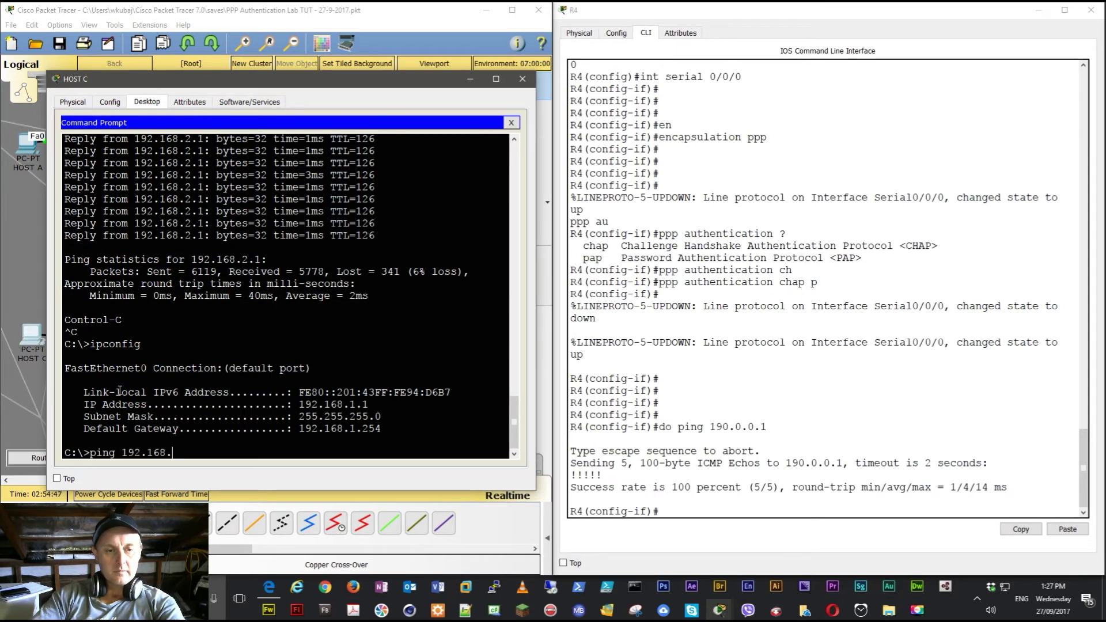
type("2.1")
key("Return")
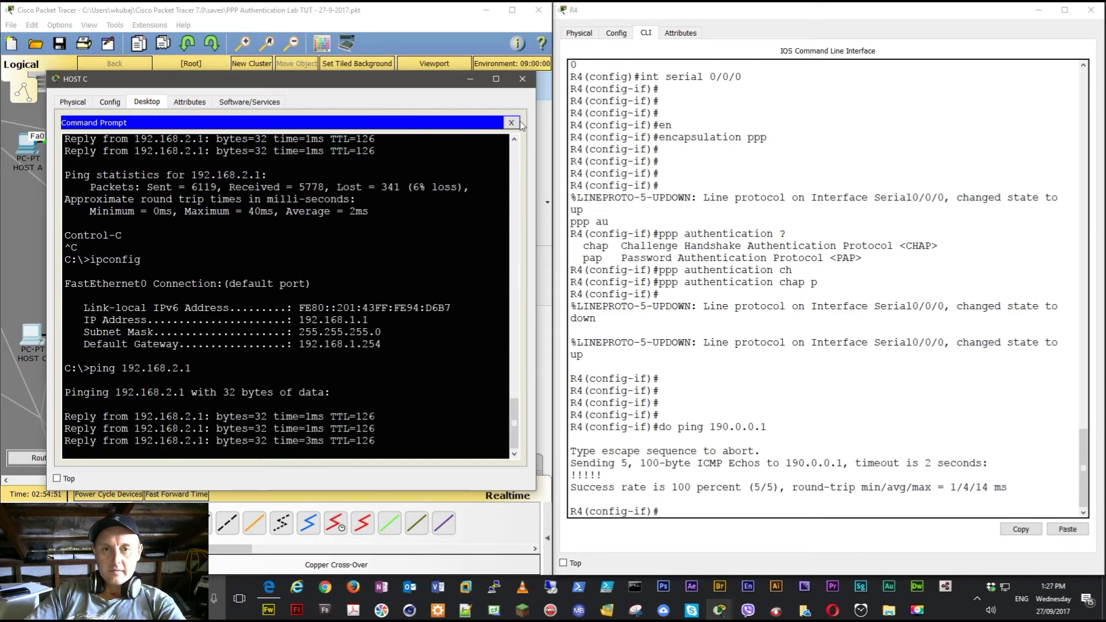
left_click(523, 81)
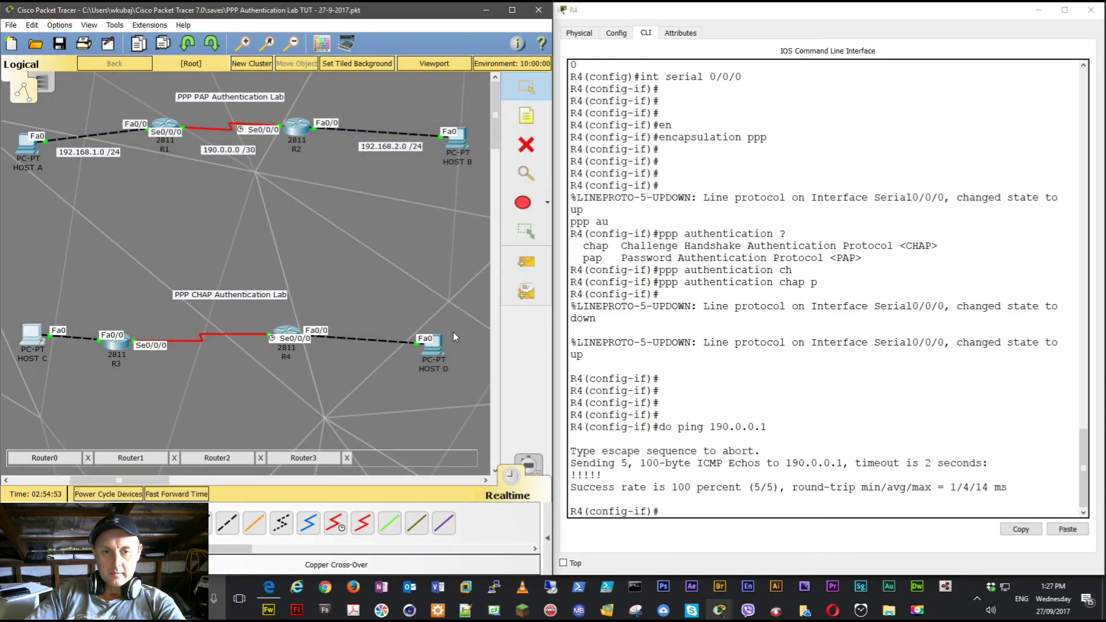